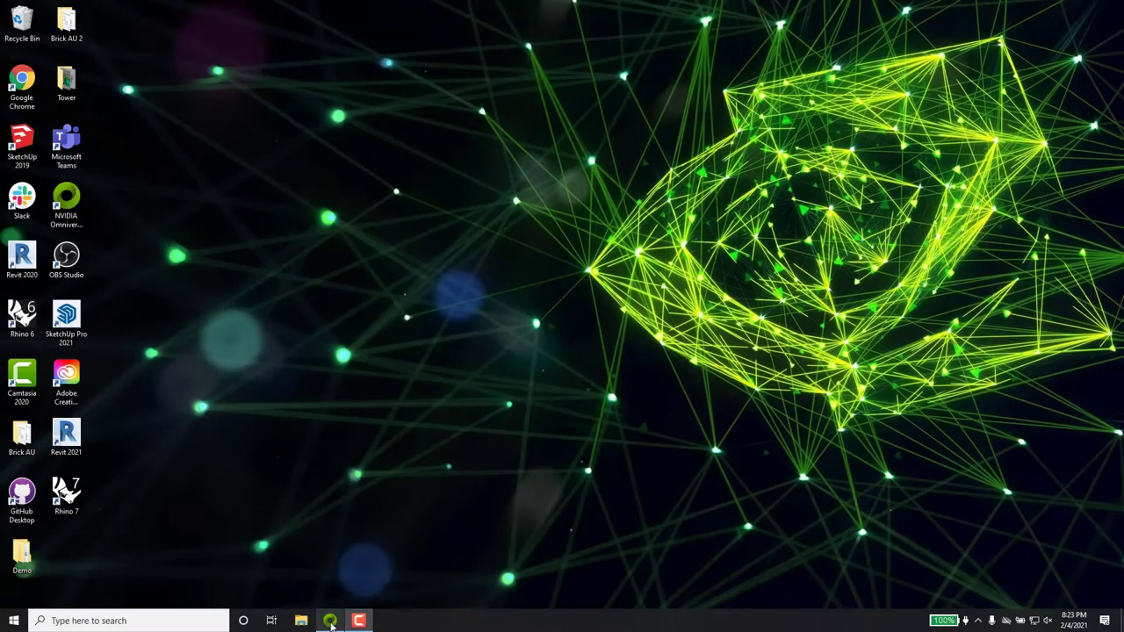
- Bring up the Omniverse Launcher maximized, showing its empty Library page
click(330, 621)
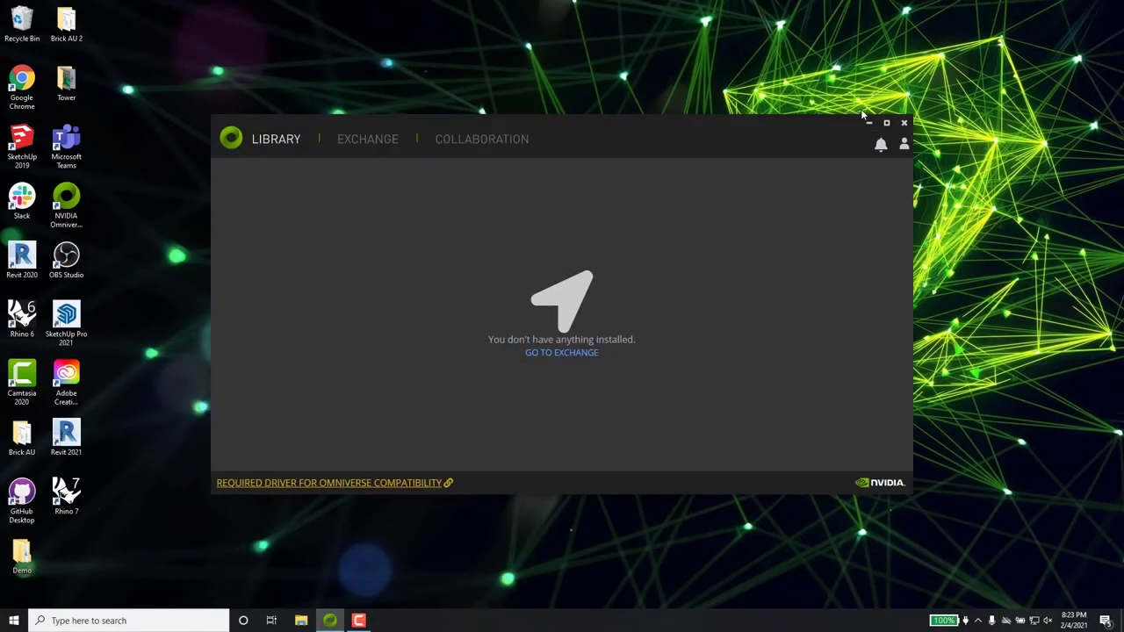
click(885, 123)
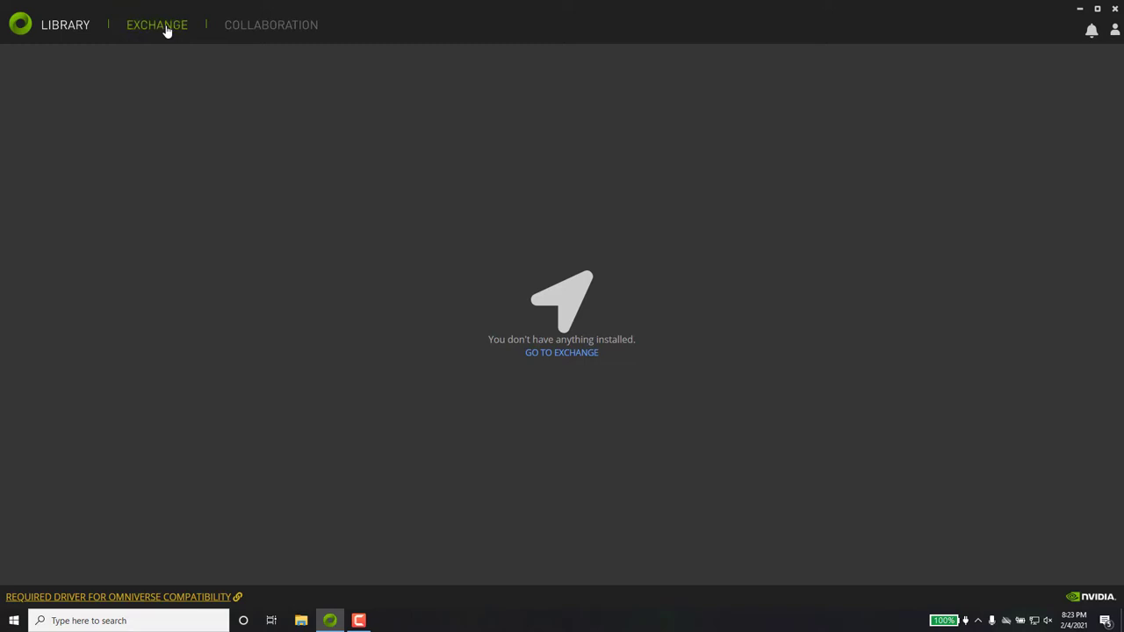
- Install Omniverse Cache 2.0.1 from the Exchange, then return to the full apps list
click(166, 32)
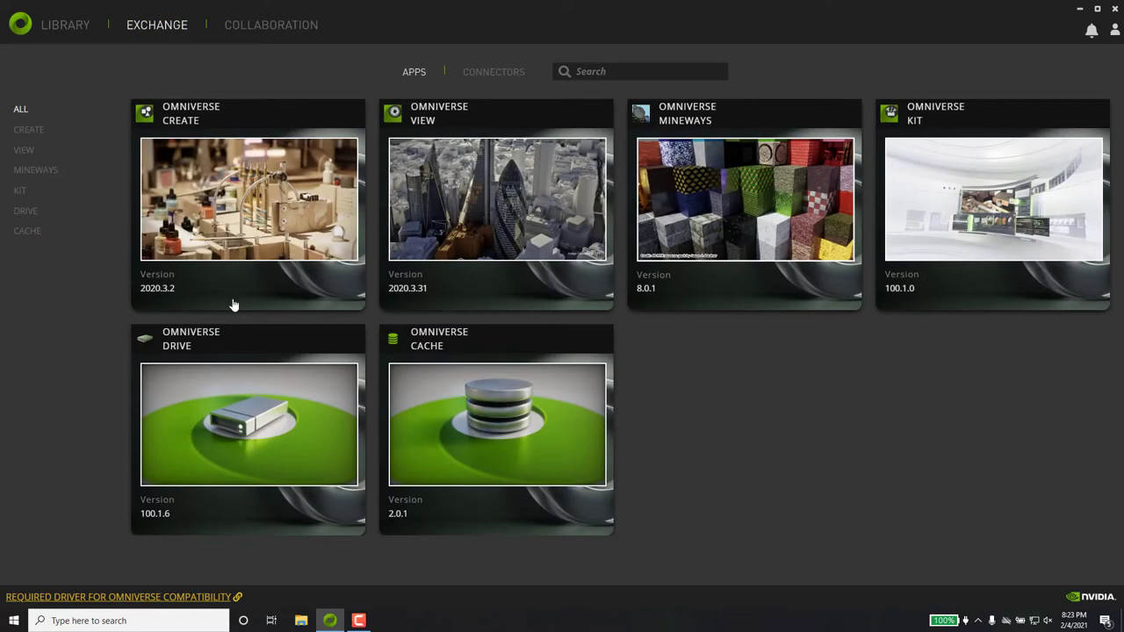
click(458, 449)
click(919, 115)
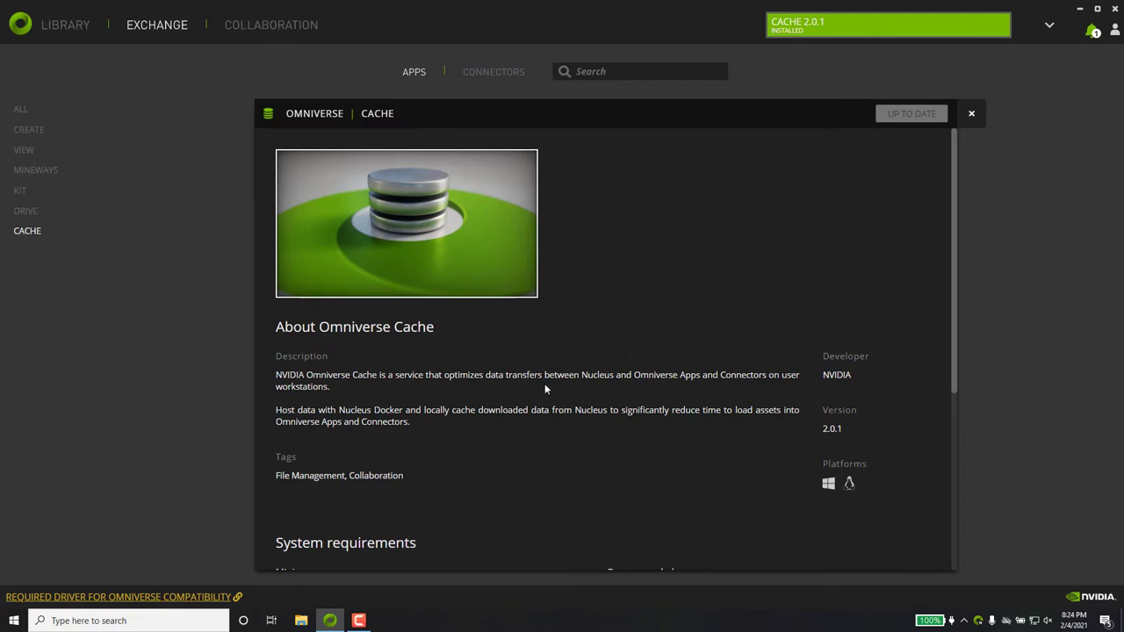
click(158, 29)
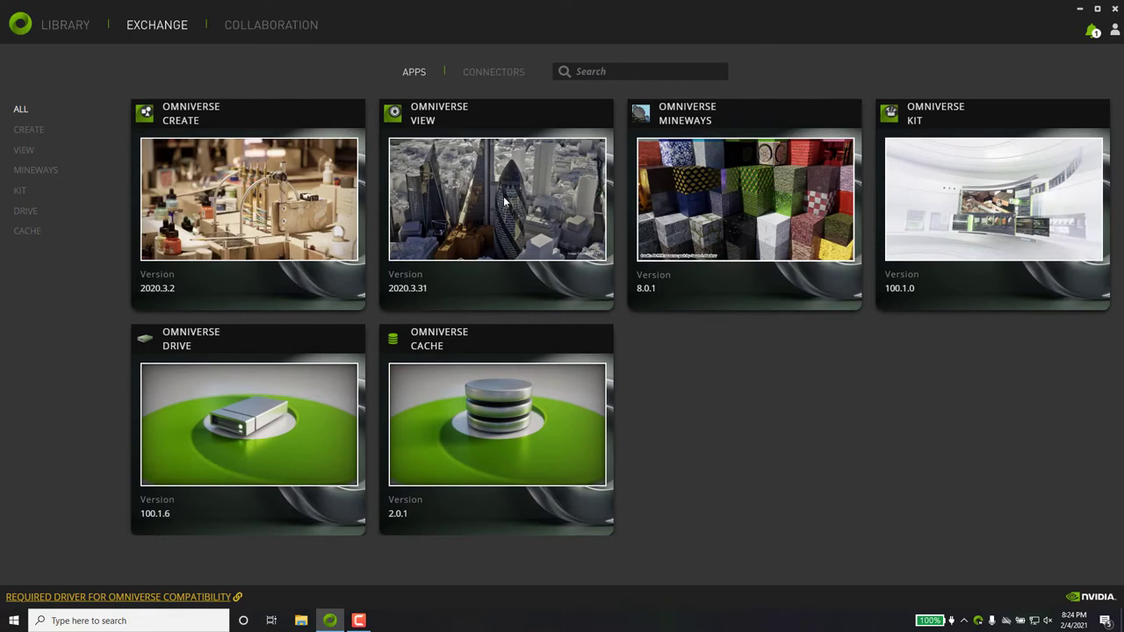
- Install Omniverse View 2020.3.31 from its Exchange details page
click(503, 195)
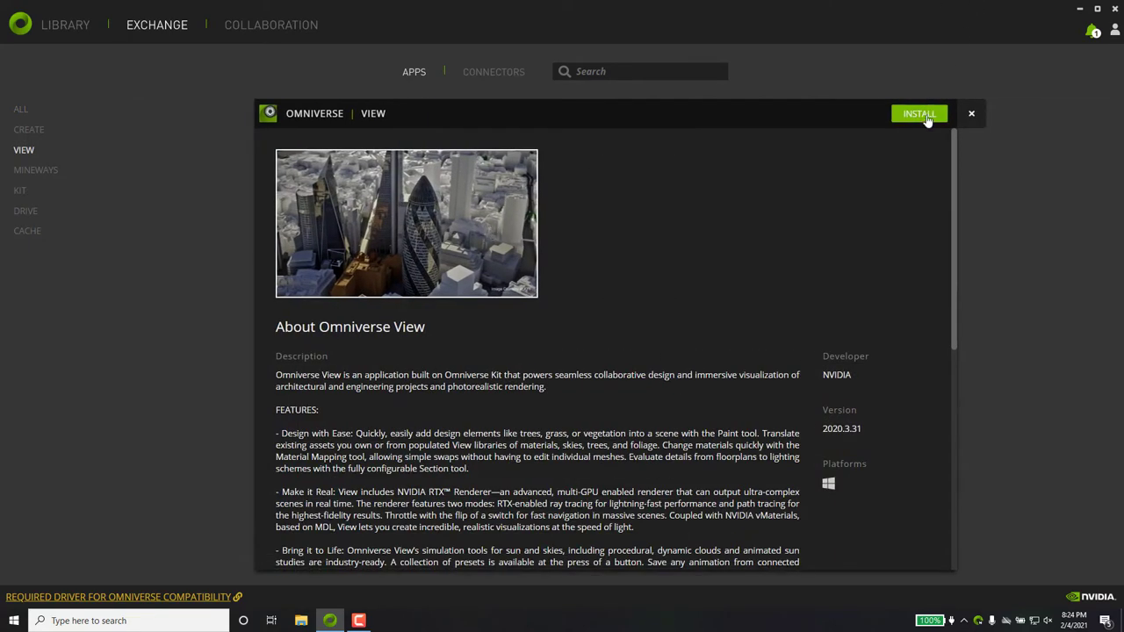
click(920, 114)
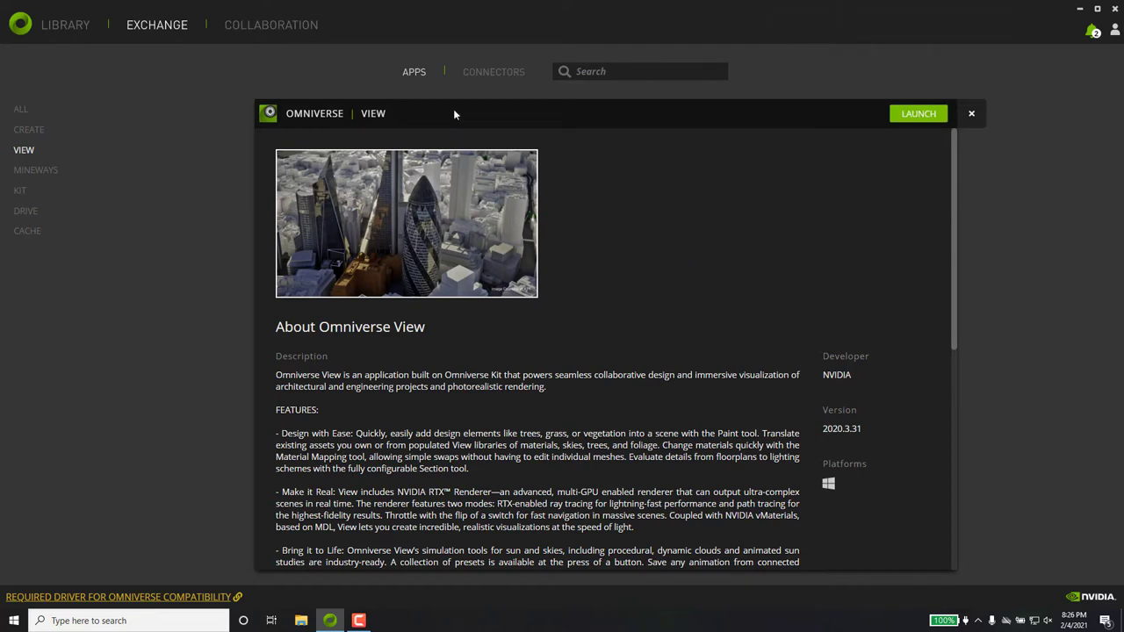
- Install the McNeel Rhino/Grasshopper connector 100.2.2 from the Connectors list
click(484, 73)
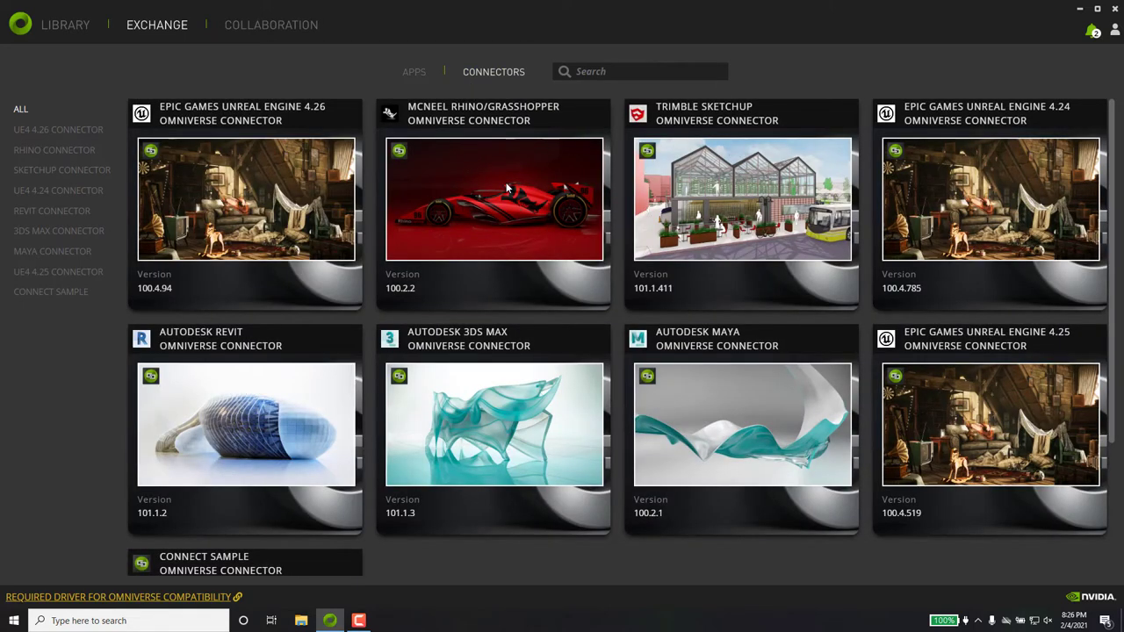
click(507, 187)
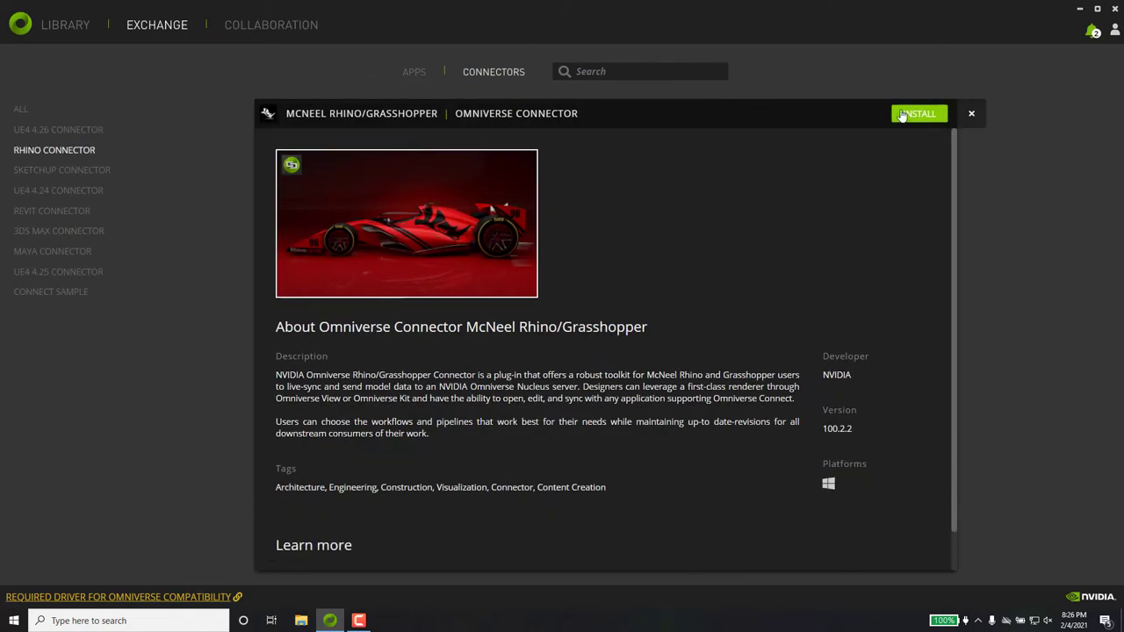
click(903, 115)
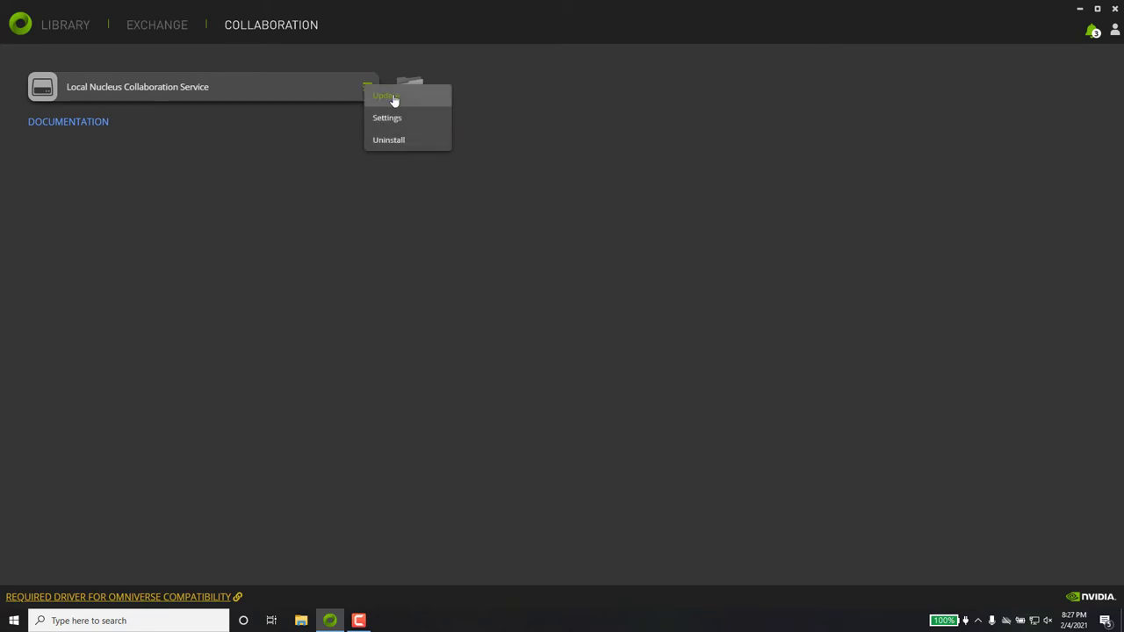
- Install Nucleus Workstation 2020.3.1 using Update on the Local Nucleus Collaboration Service
click(386, 97)
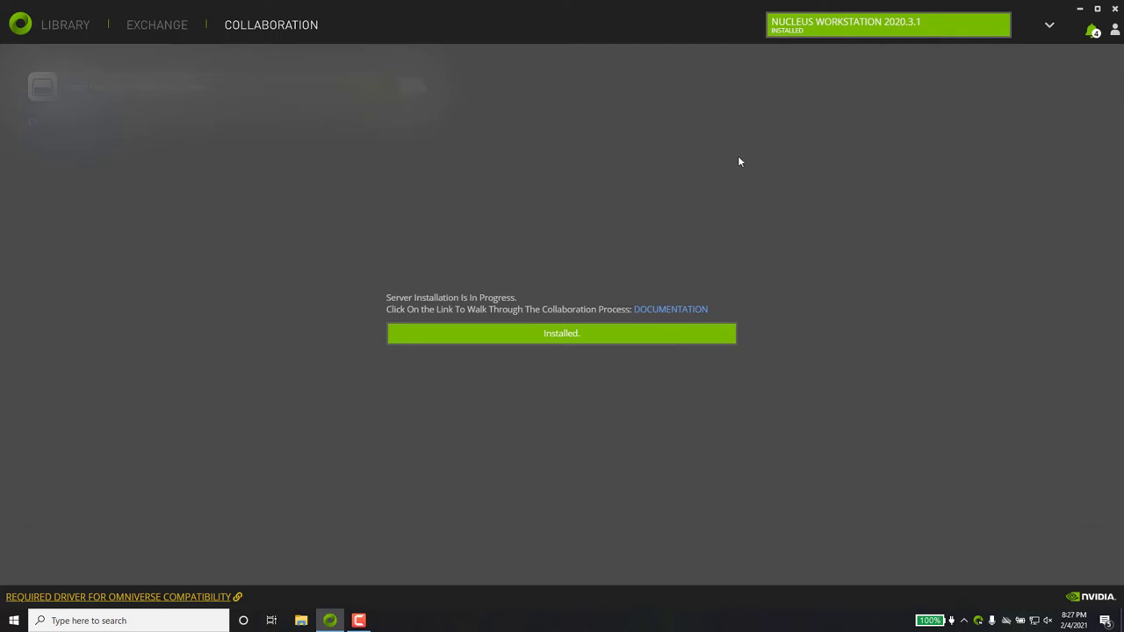
- Check Cache, connectors and collaboration service in the Library, then minimize the launcher
click(71, 33)
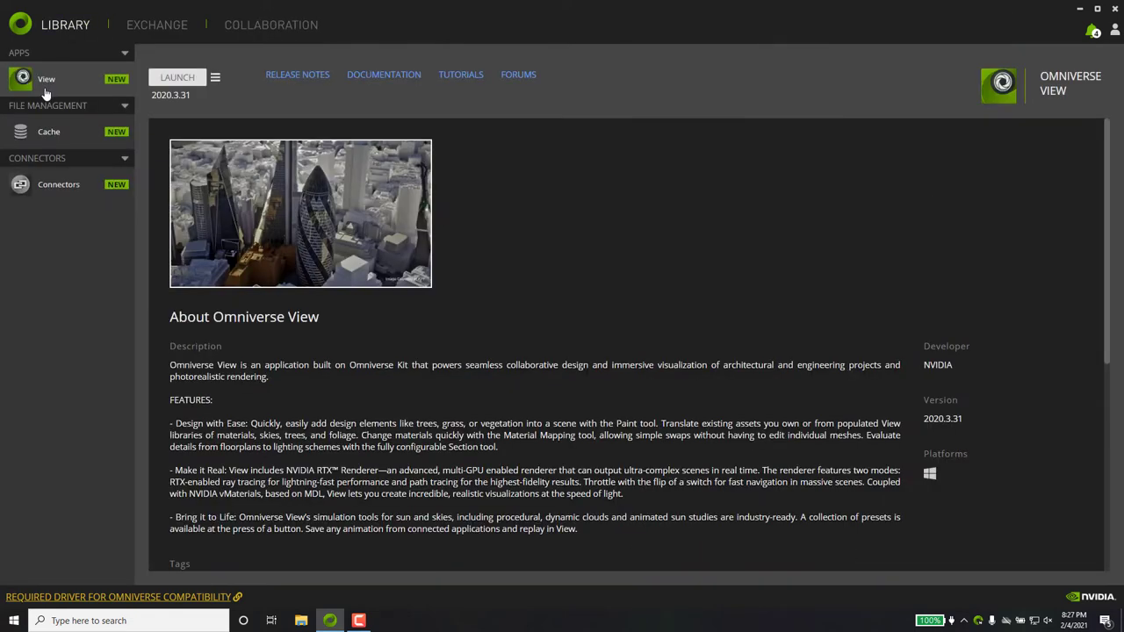
click(37, 130)
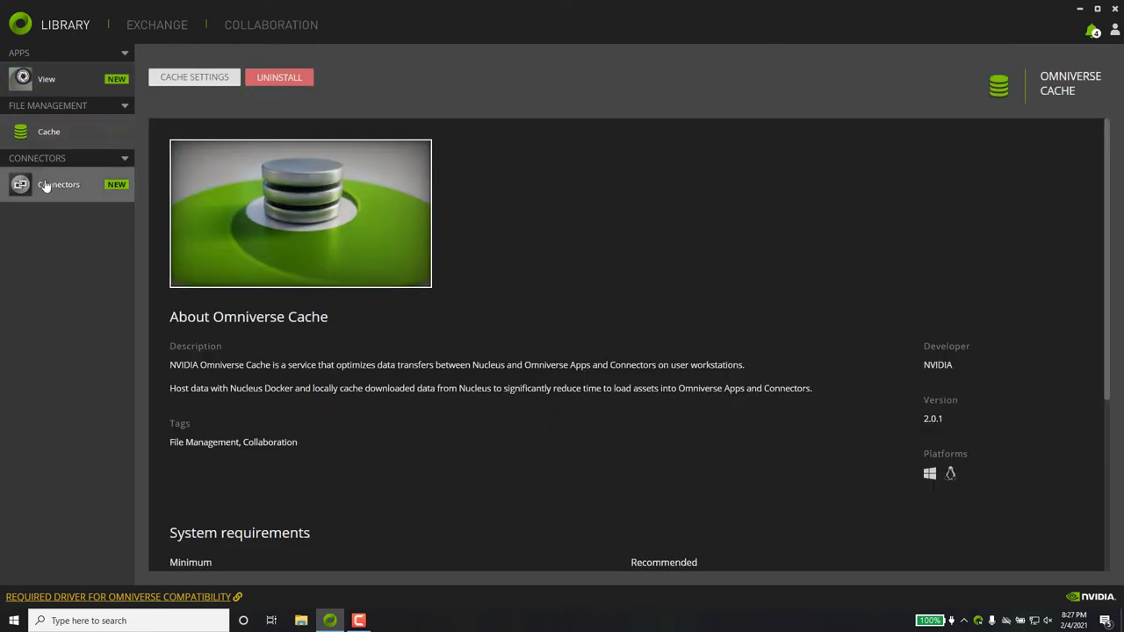
click(47, 187)
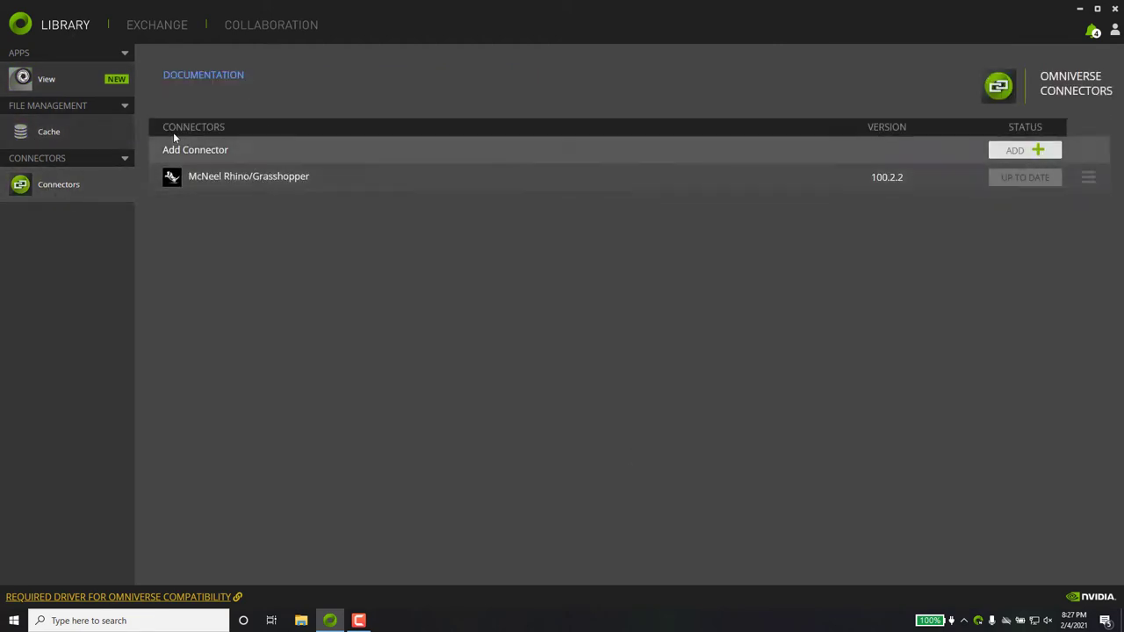
click(255, 25)
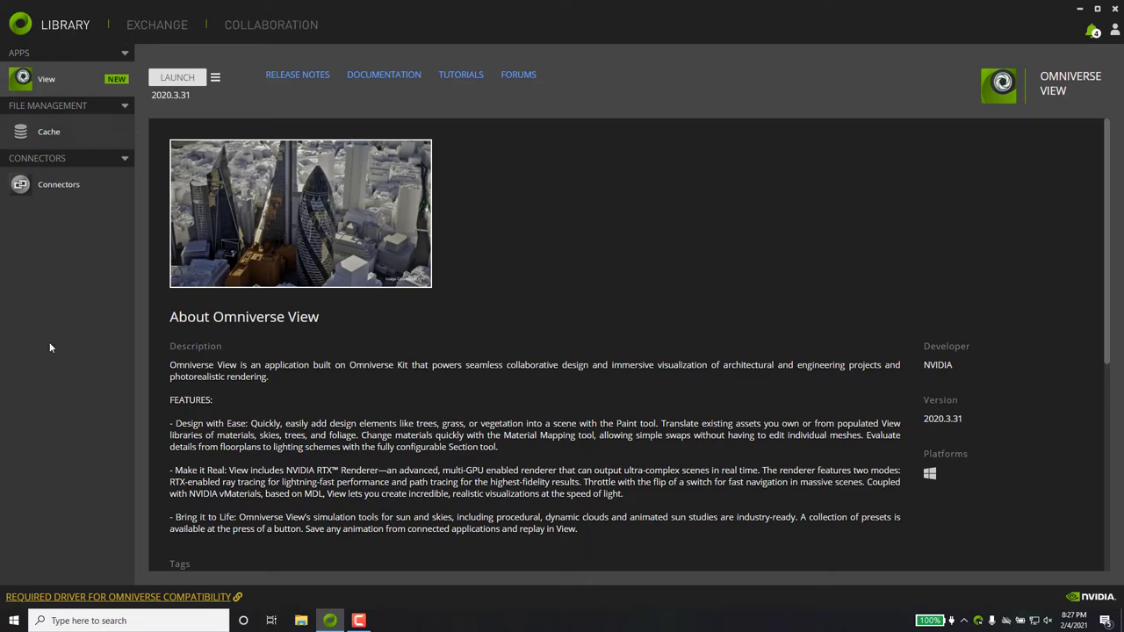
click(1084, 10)
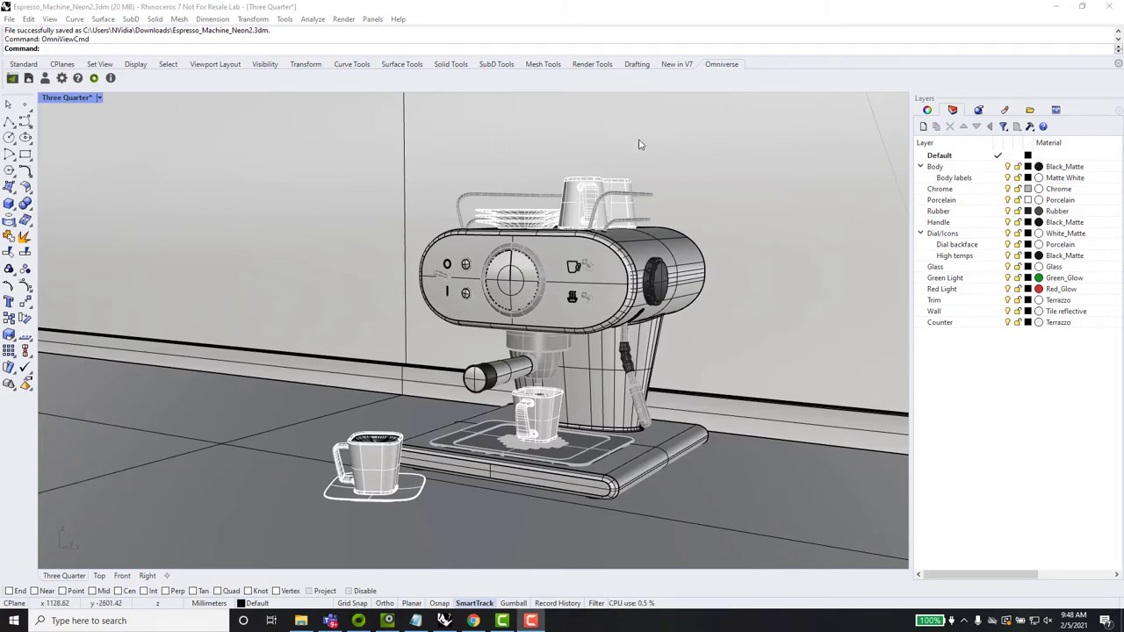
- Send the Rhino espresso machine model to Omniverse View and switch to the View window
right_drag(642, 145, 314, 209)
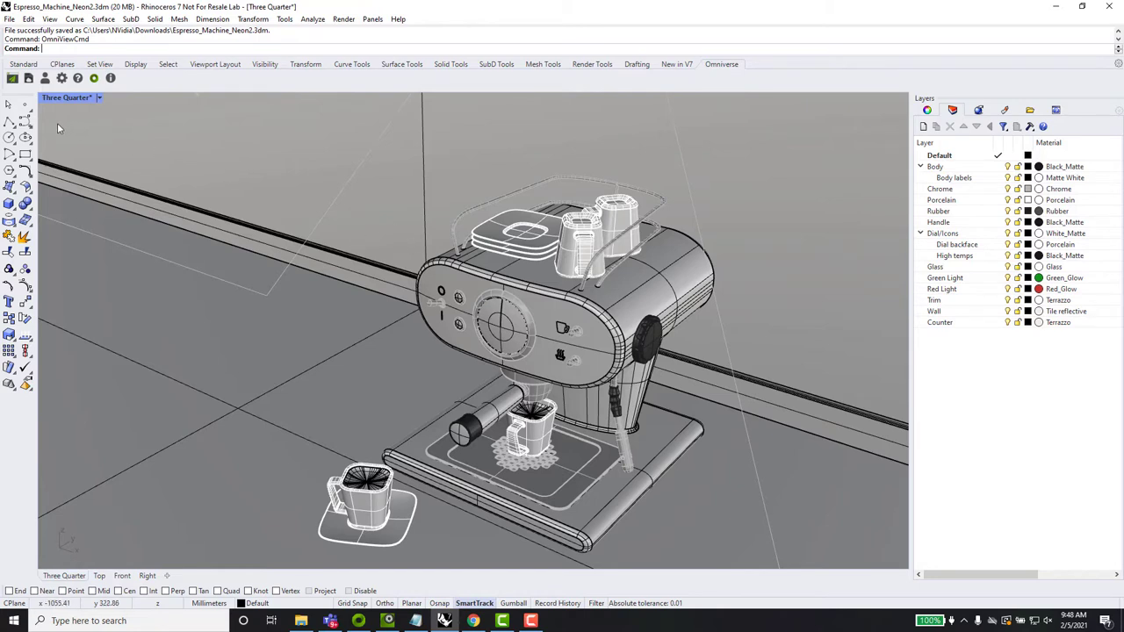
click(12, 79)
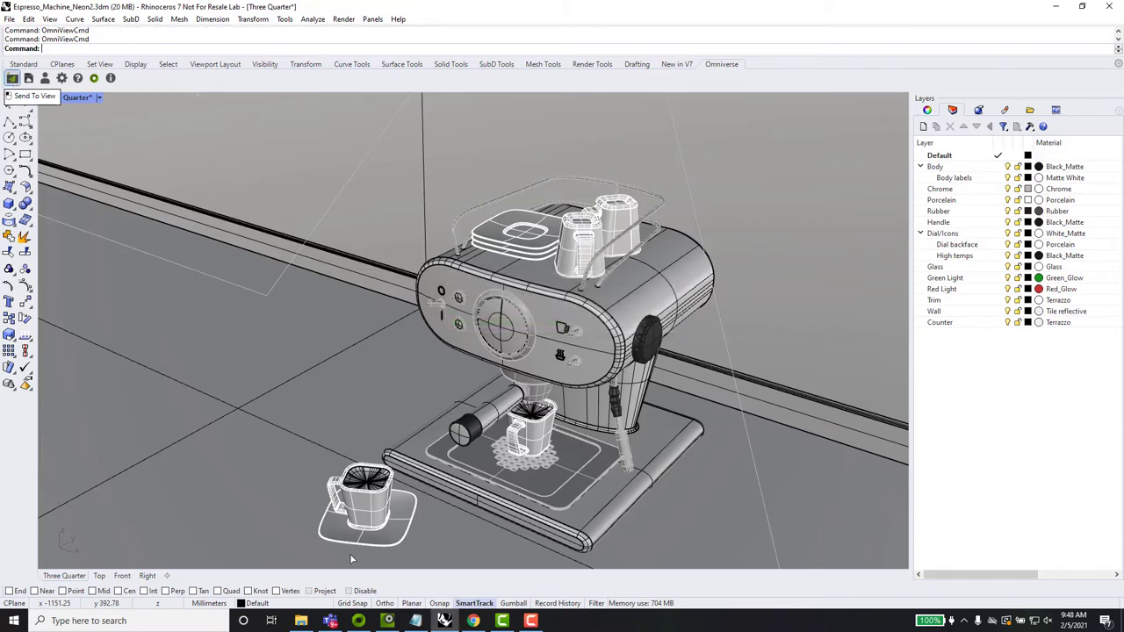
click(387, 622)
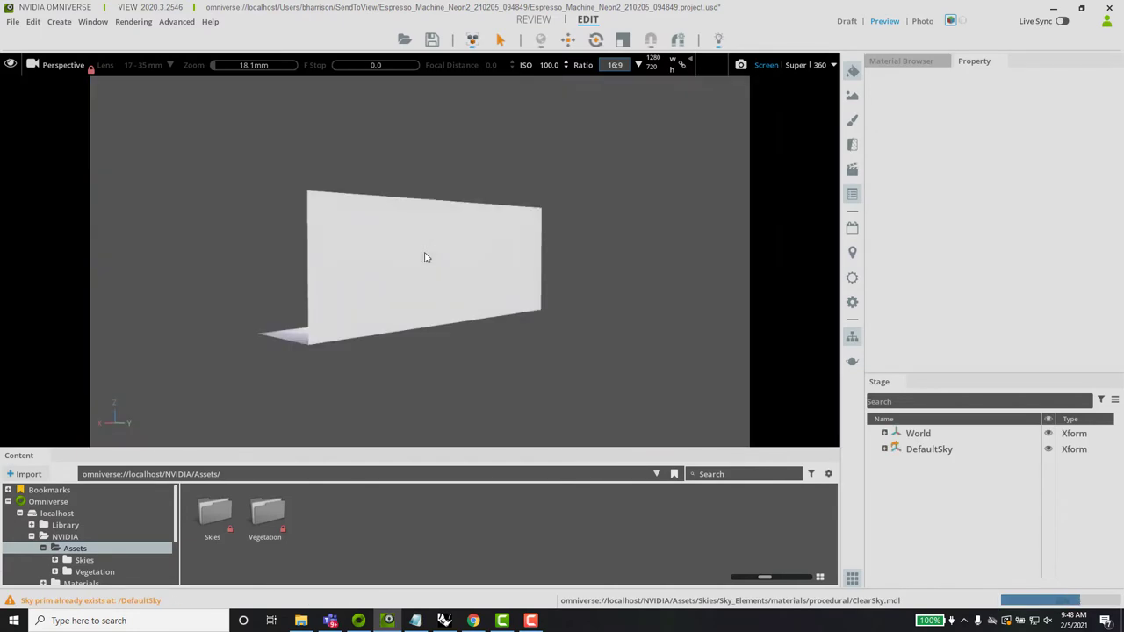
- Switch rendering to Draft and orbit to a high front-left view of the machine
alt+drag(322, 304, 557, 307)
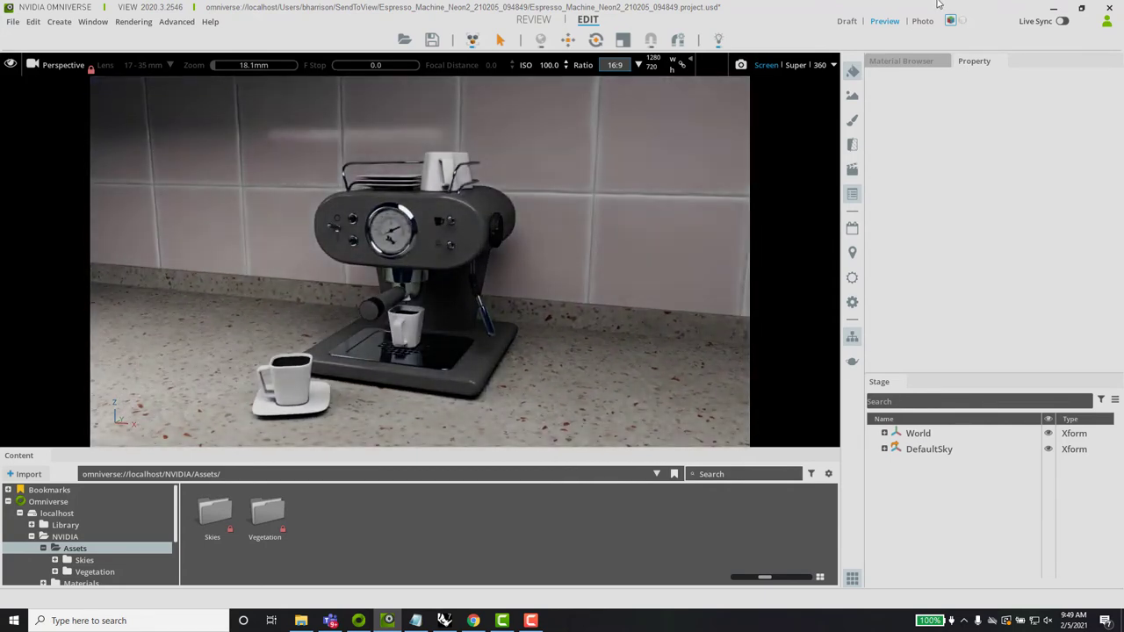
click(847, 21)
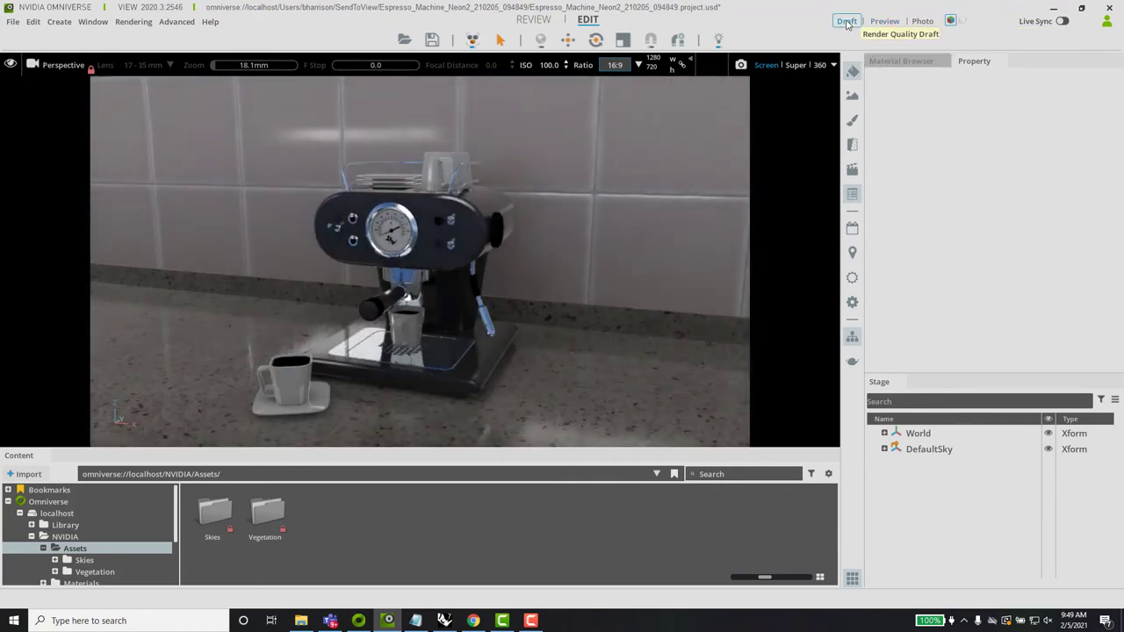
alt+drag(653, 279, 641, 320)
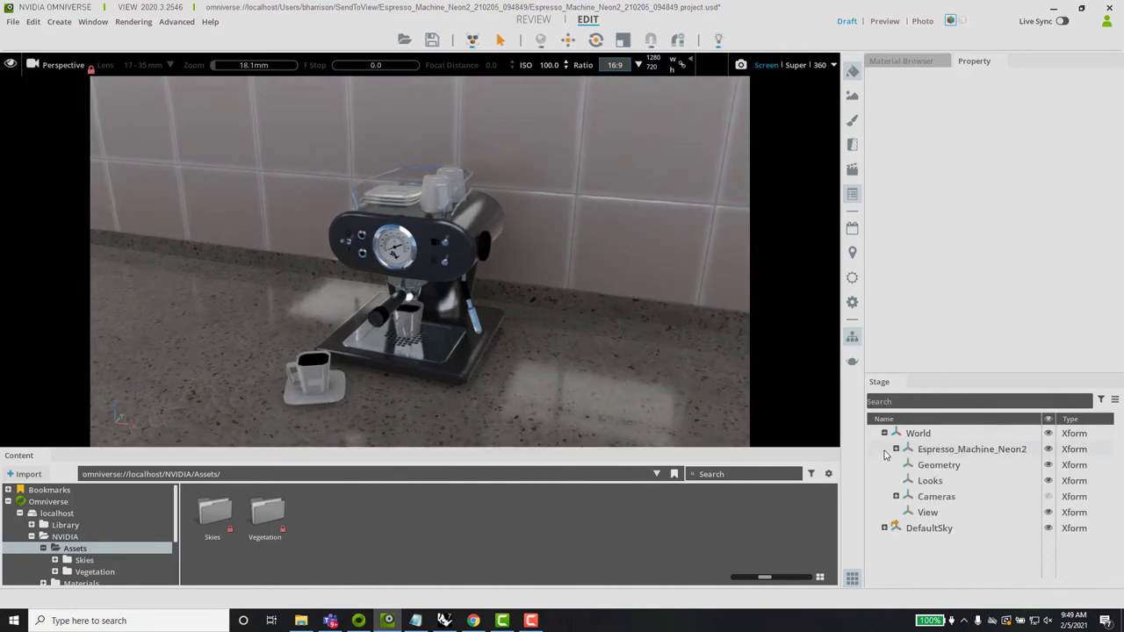
- Expand Espresso_Machine_Neon2 and its Geometry parts, enlarging the hierarchy panel
click(896, 450)
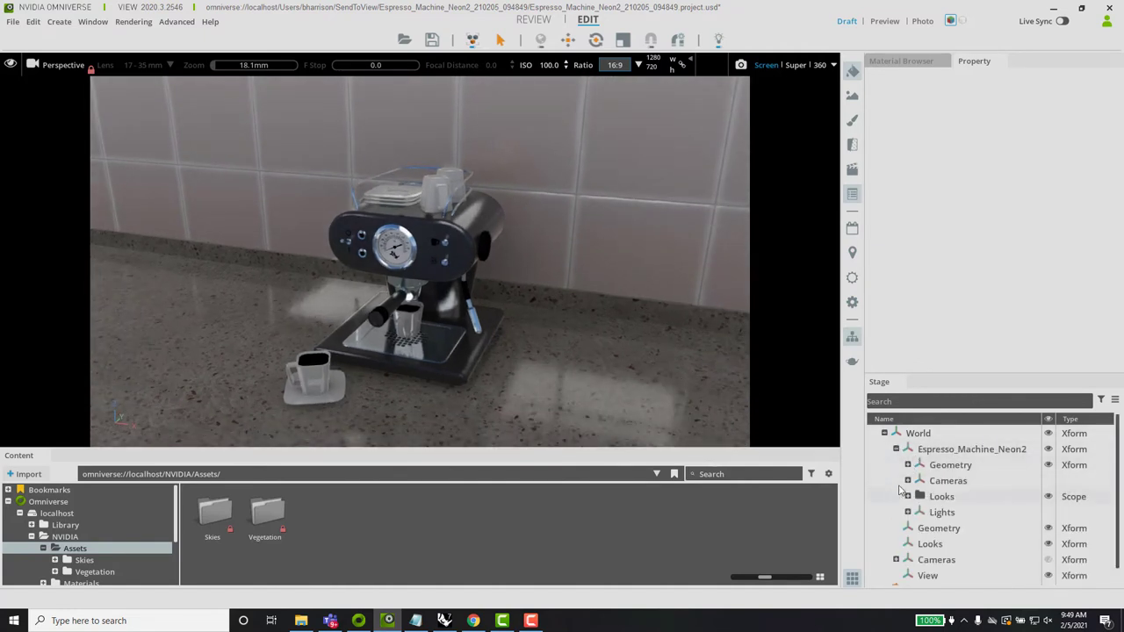
click(912, 466)
click(908, 465)
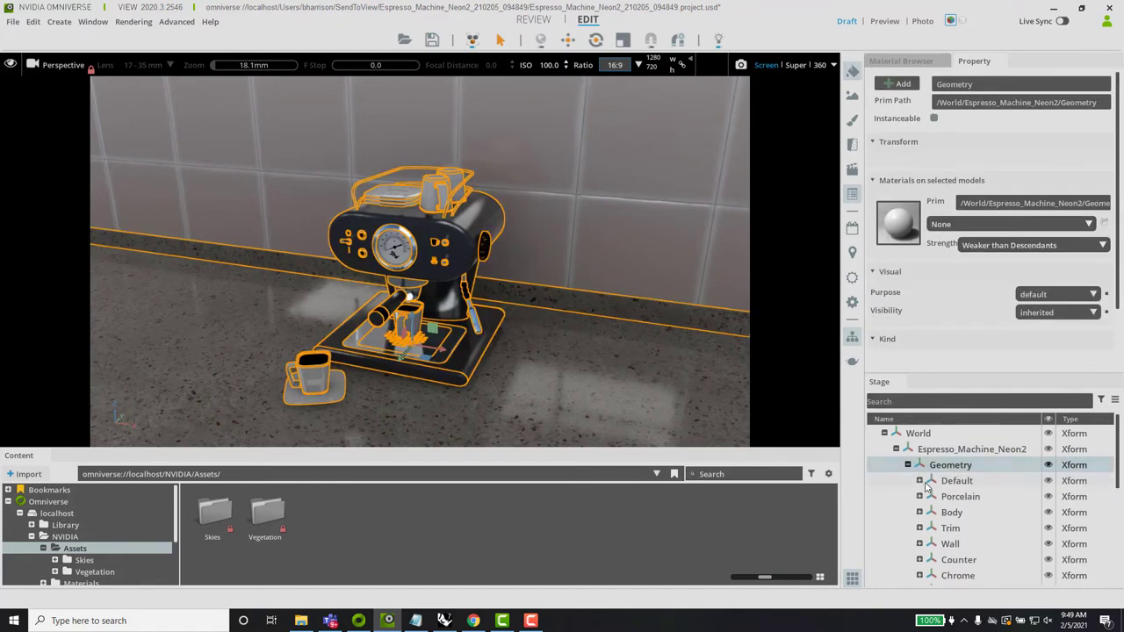
scroll(942, 497, down, 5)
scroll(944, 497, up, 2)
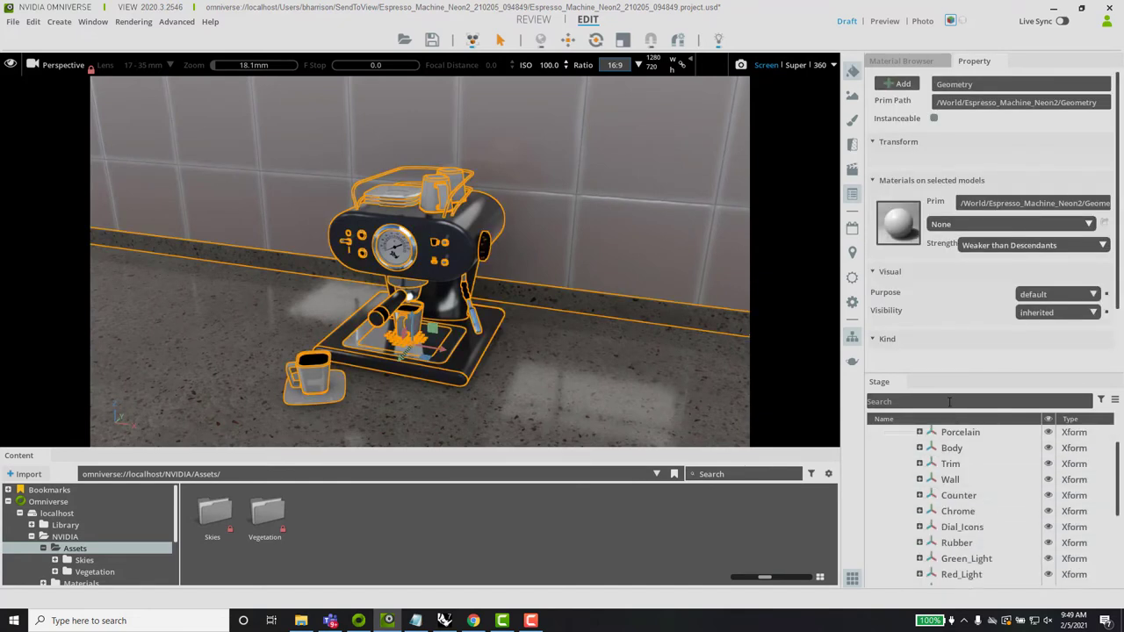
drag(943, 377, 971, 158)
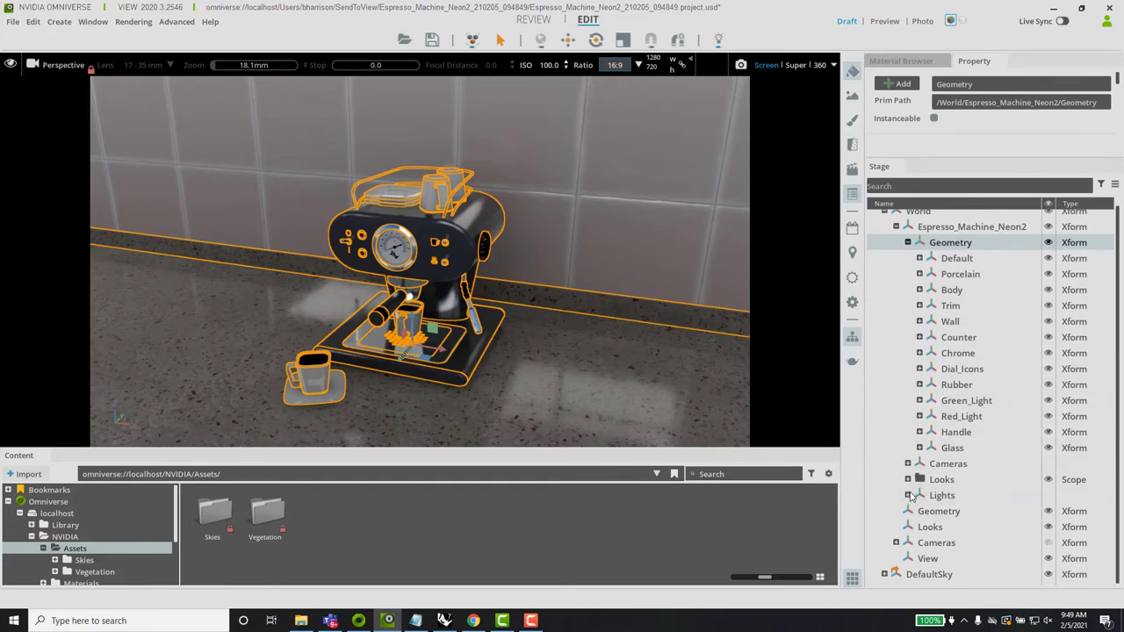
- Expand the Lights group to reveal RectLight_0 and RectLight_1
click(931, 495)
click(908, 496)
scroll(941, 451, down, 1)
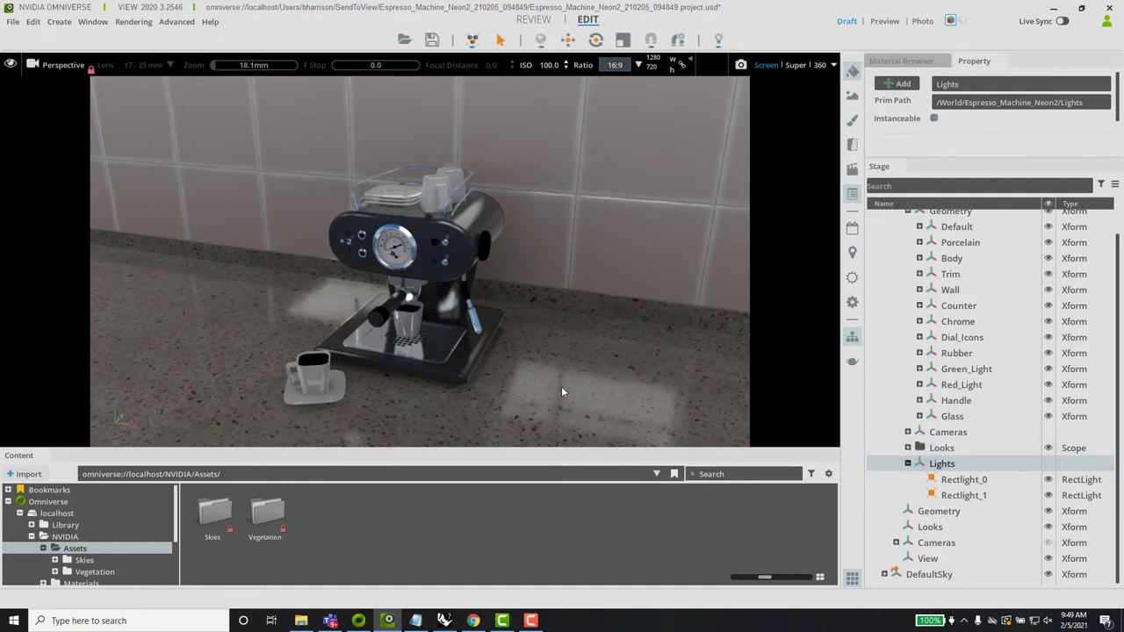
- Render in Preview quality, zoom in and out on the machine, then return to Rhino
click(885, 20)
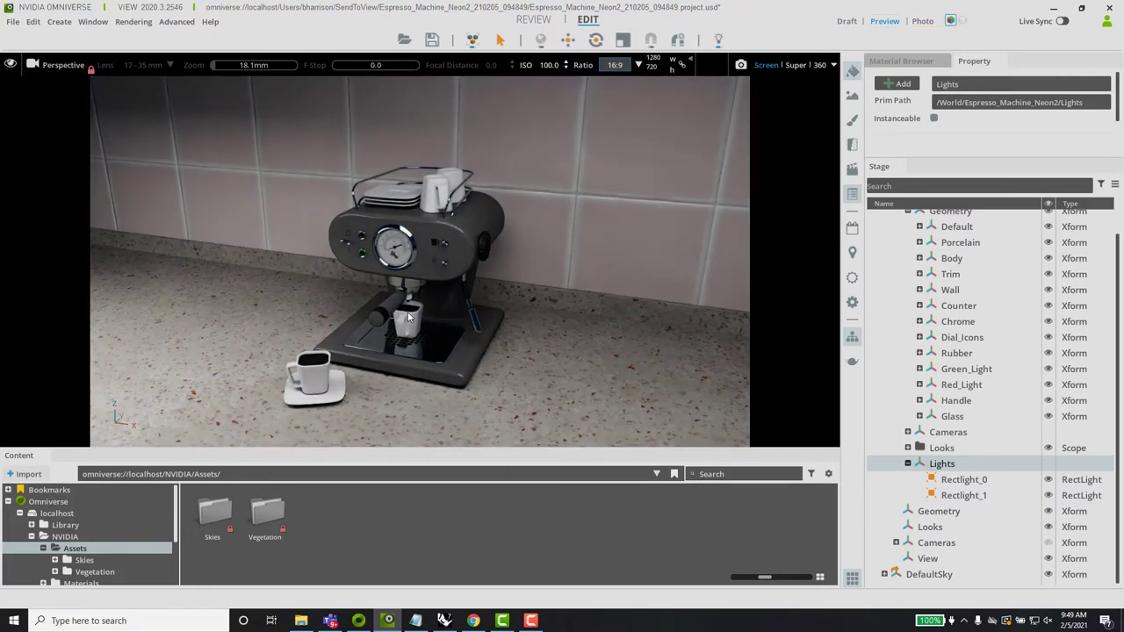
scroll(400, 381, up, 5)
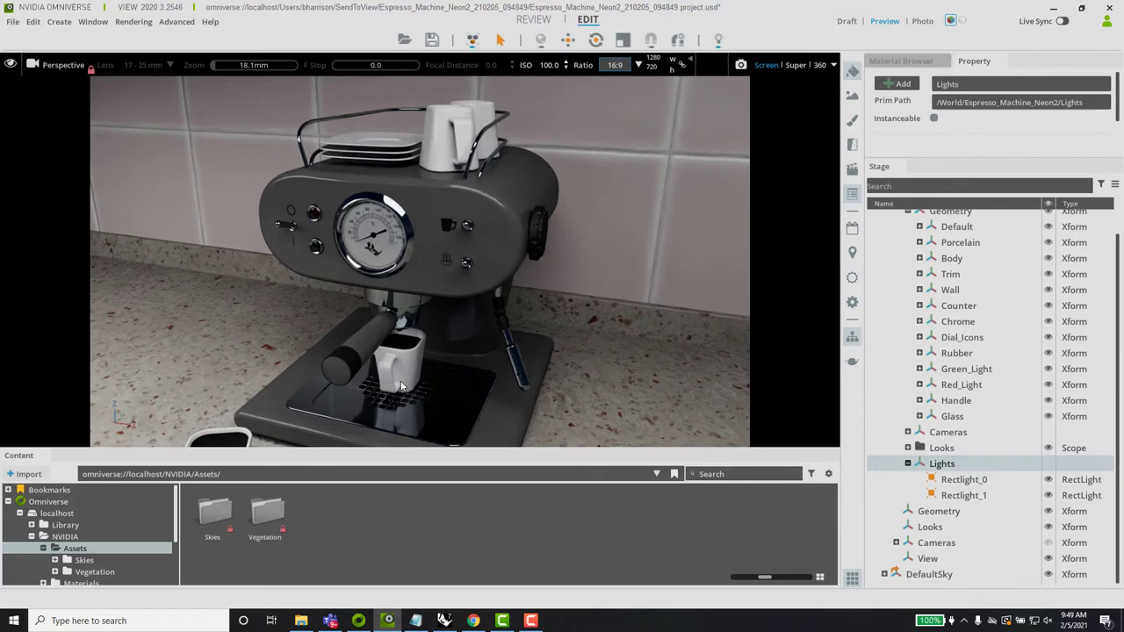
scroll(402, 386, down, 5)
scroll(401, 386, down, 3)
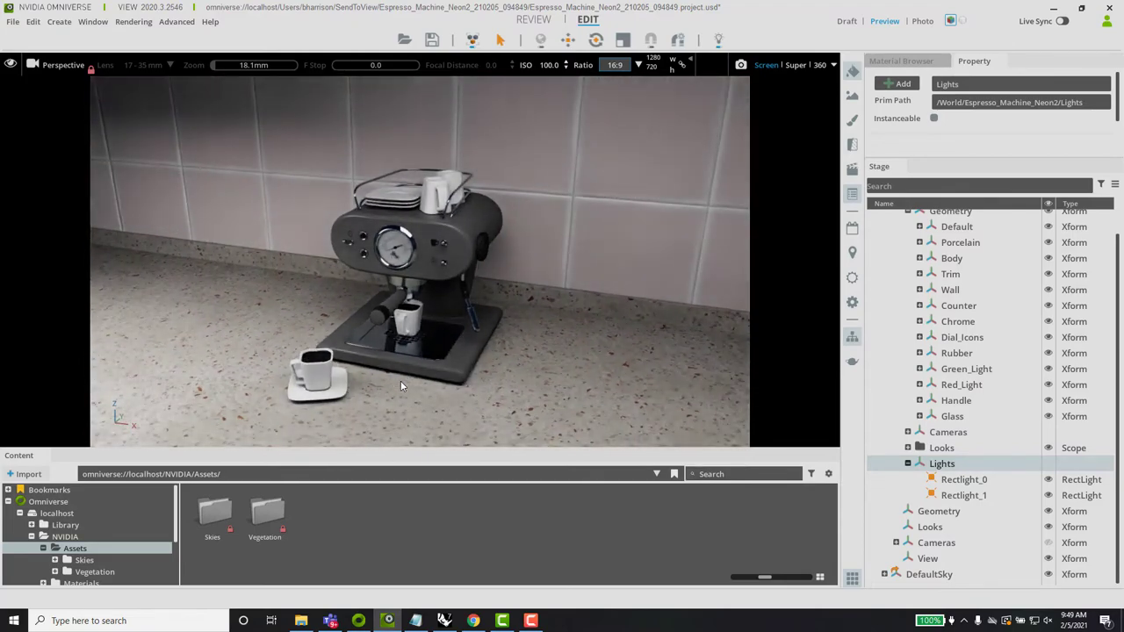
click(444, 620)
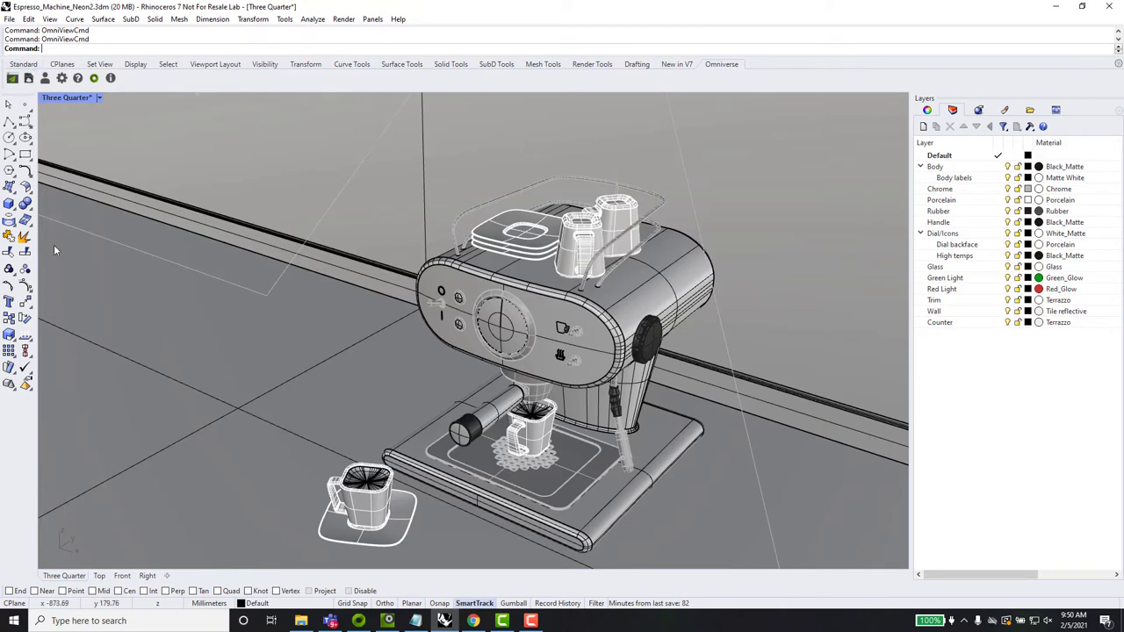
- Publish the espresso model to Omniverse as a new 'coffee' project folder in the user's home directory
click(27, 79)
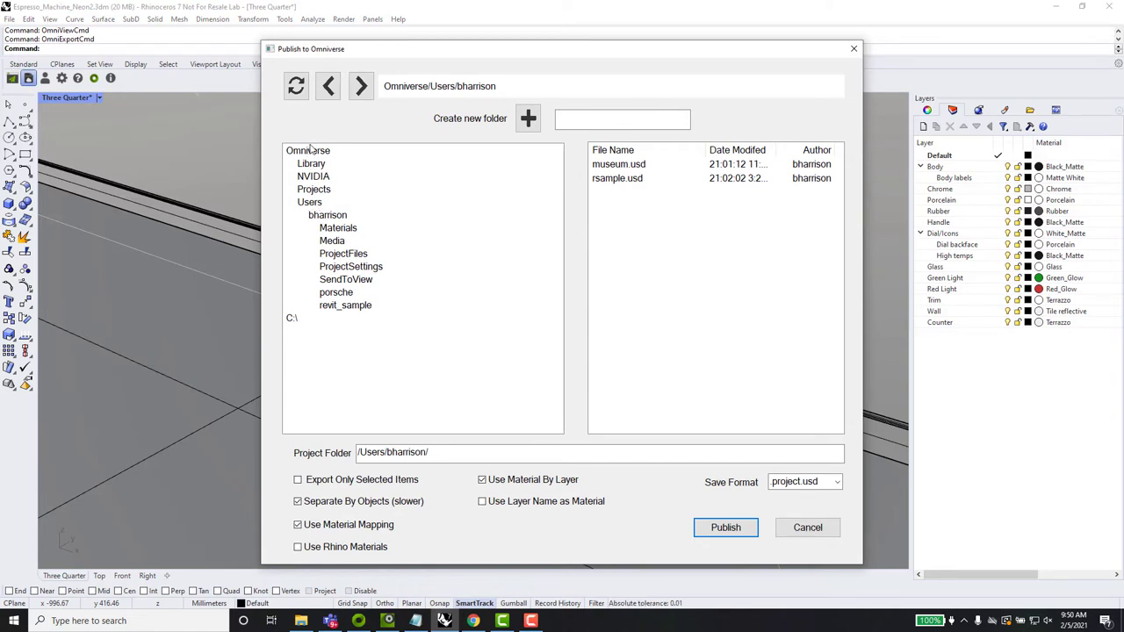
click(339, 281)
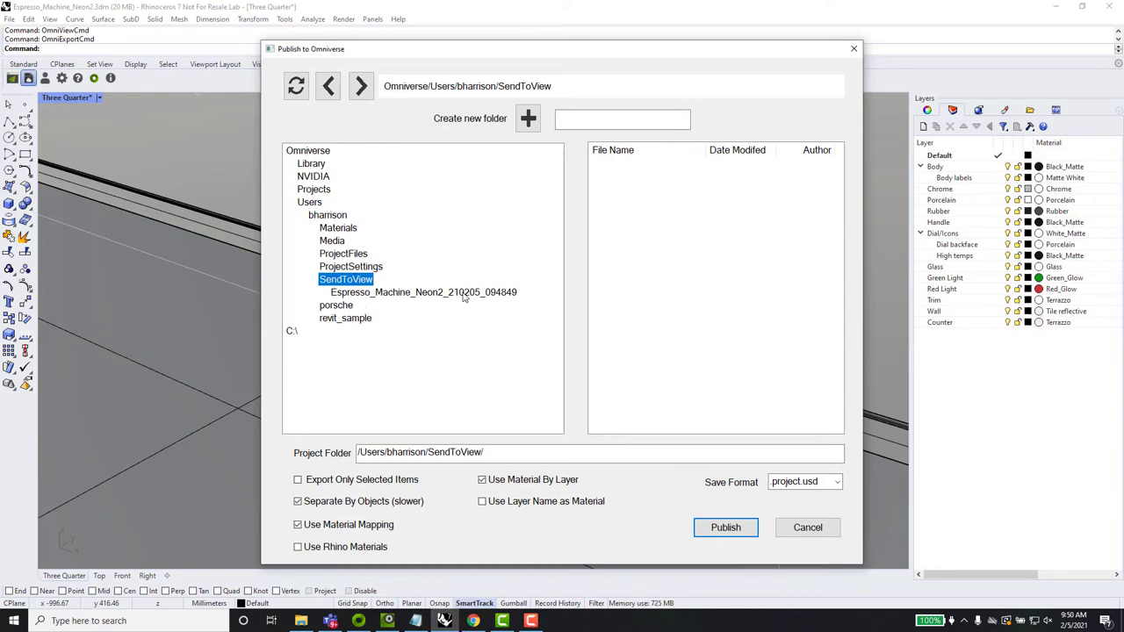
click(328, 215)
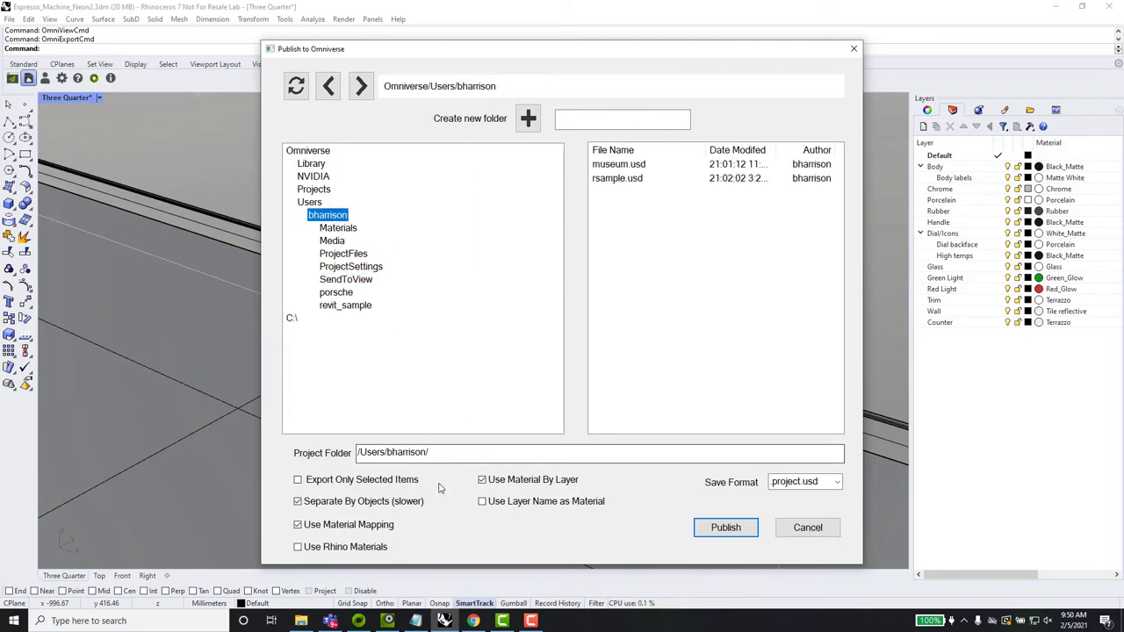
click(455, 453)
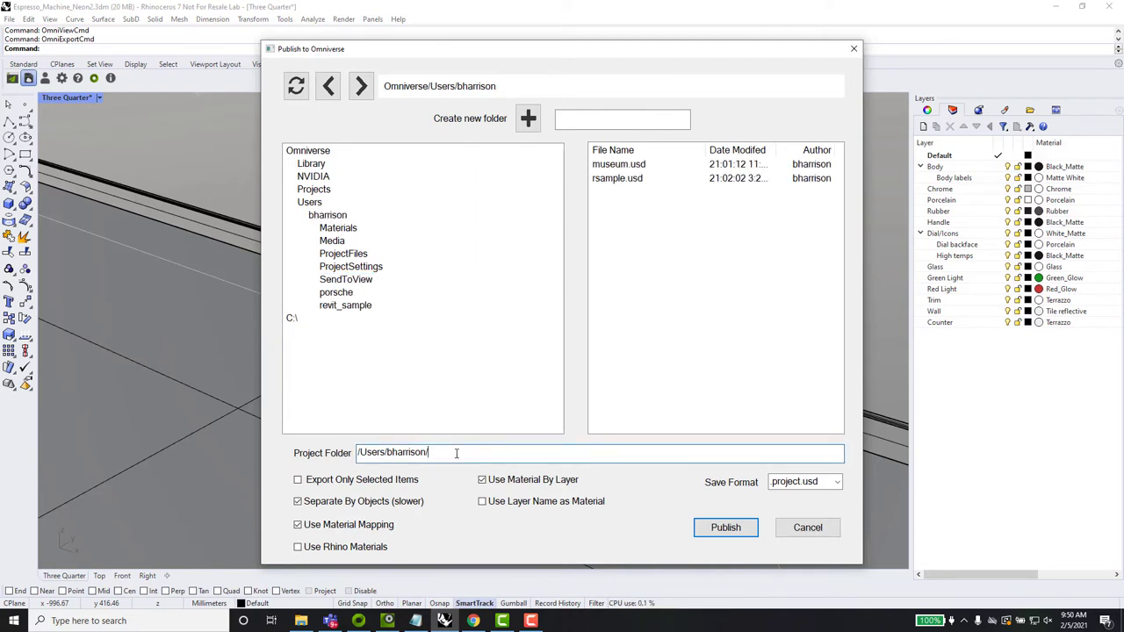
text(coffee)
click(725, 527)
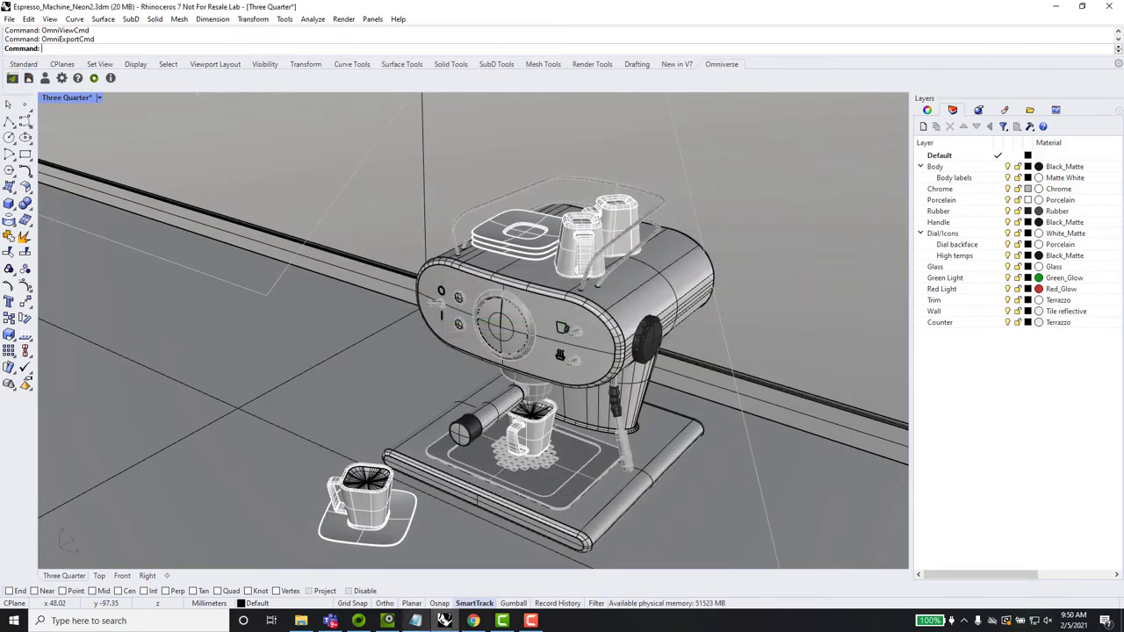
- Refresh the folder list and open coffee/coffee.project.usd in Omniverse View, discarding the current stage unsaved
click(387, 620)
click(13, 21)
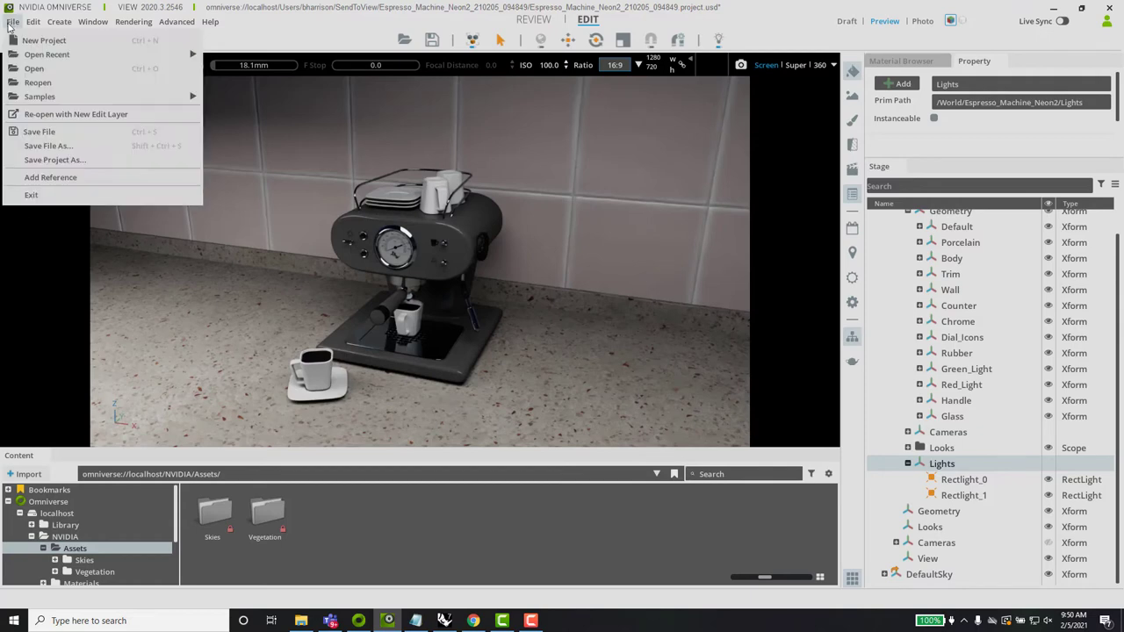
click(20, 71)
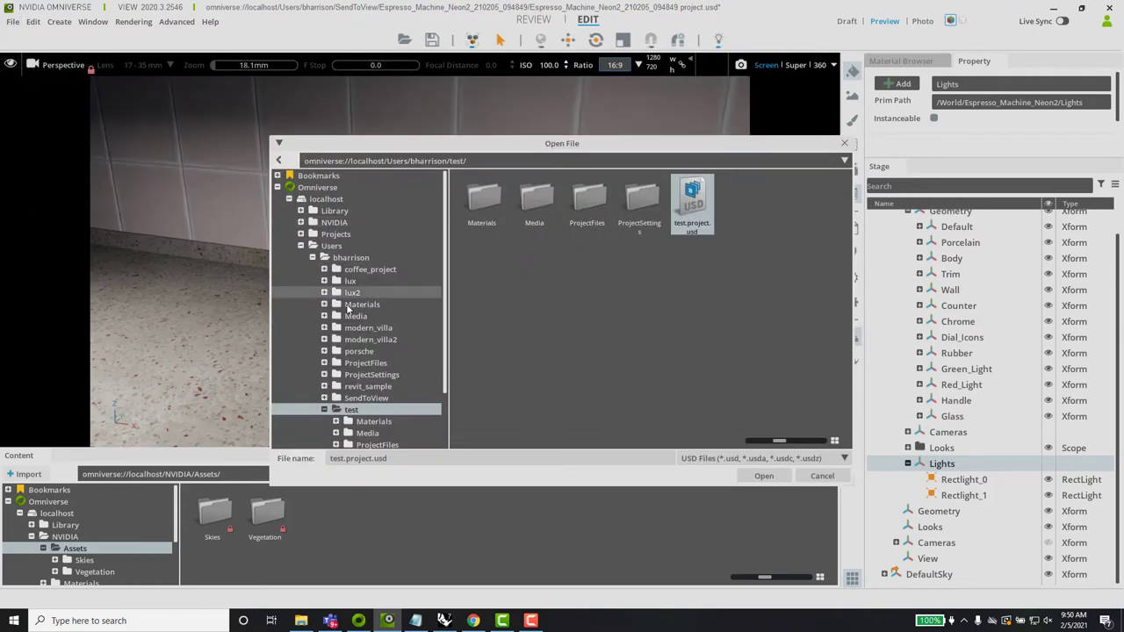
right_click(357, 262)
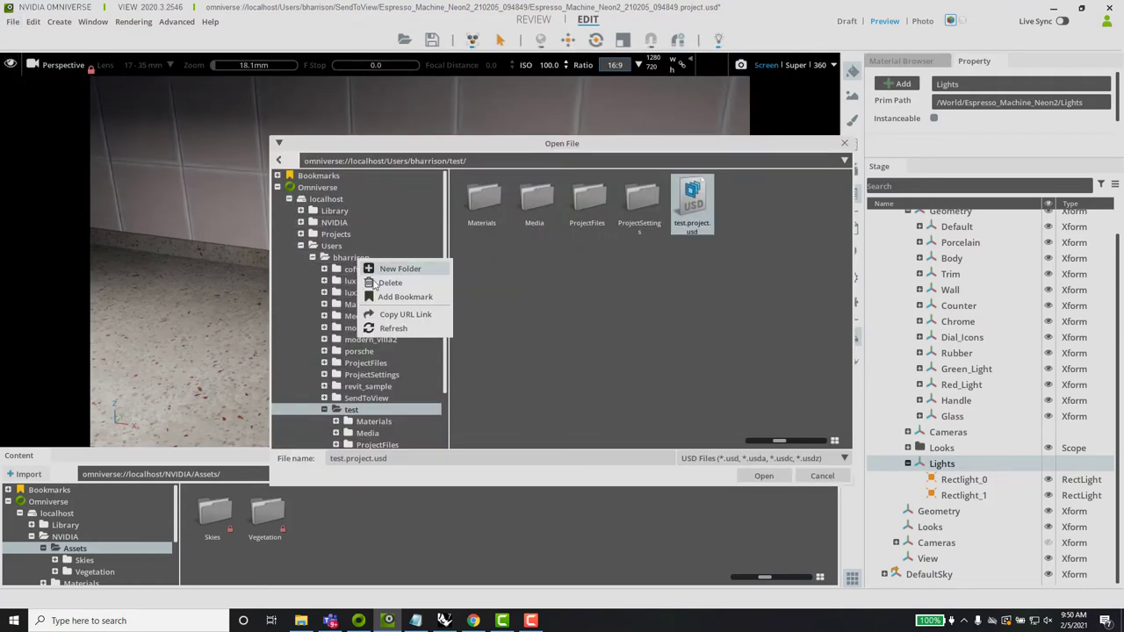
click(386, 326)
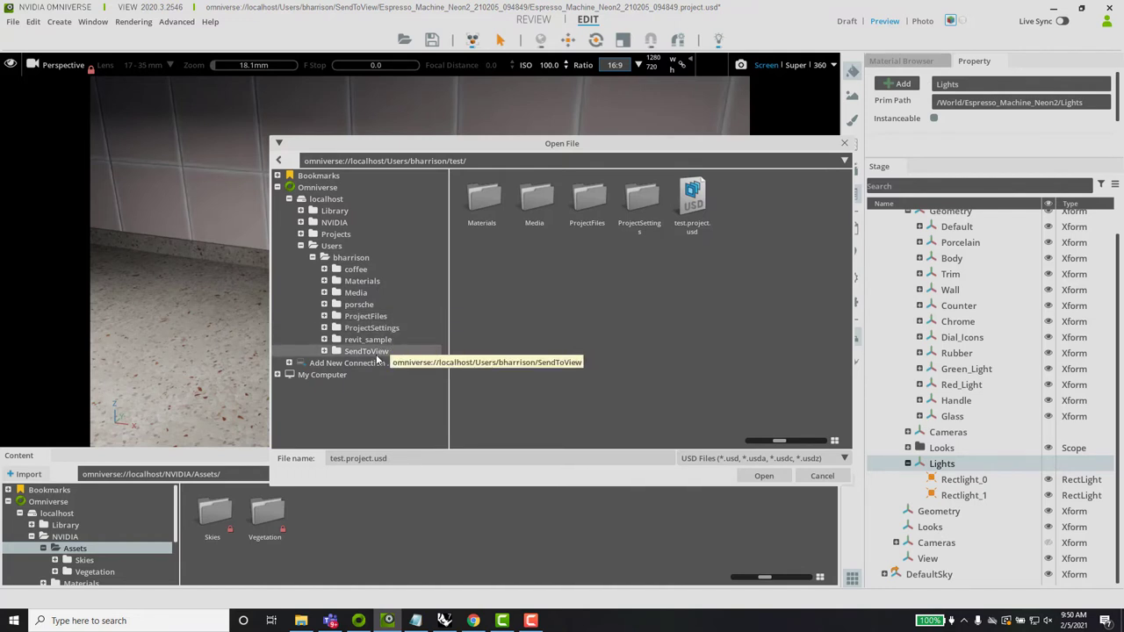
click(356, 269)
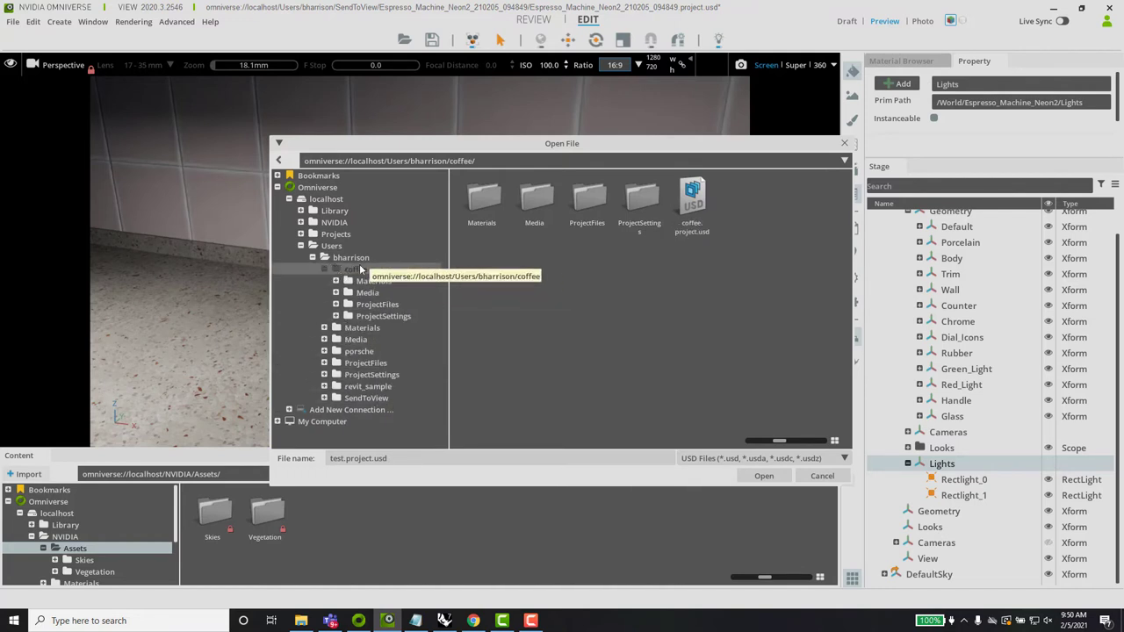
double_click(696, 195)
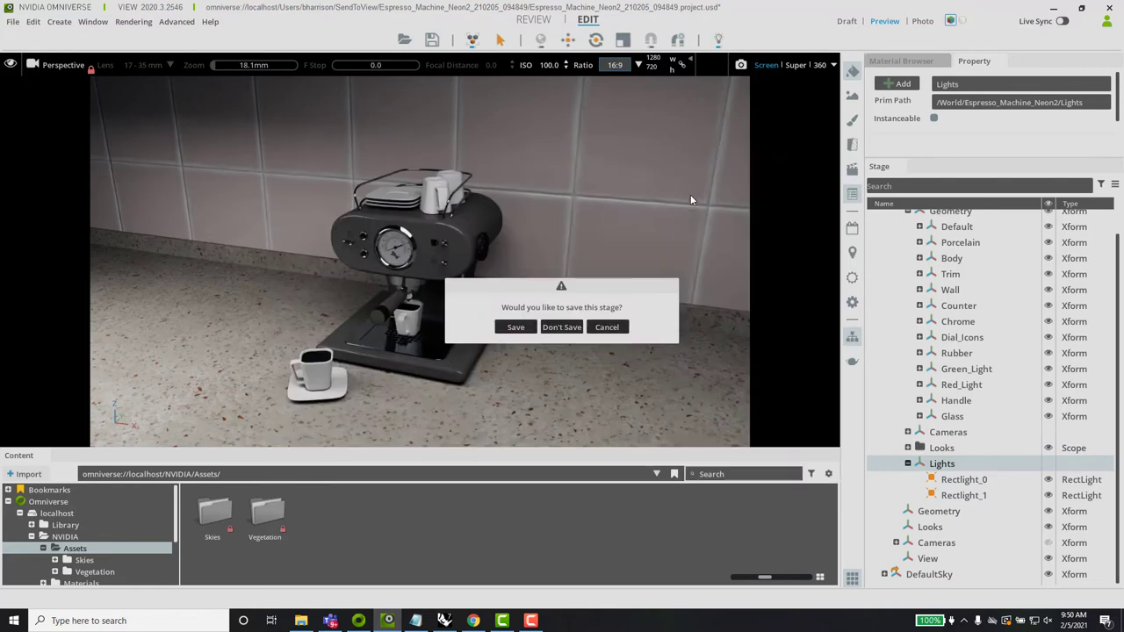
click(566, 330)
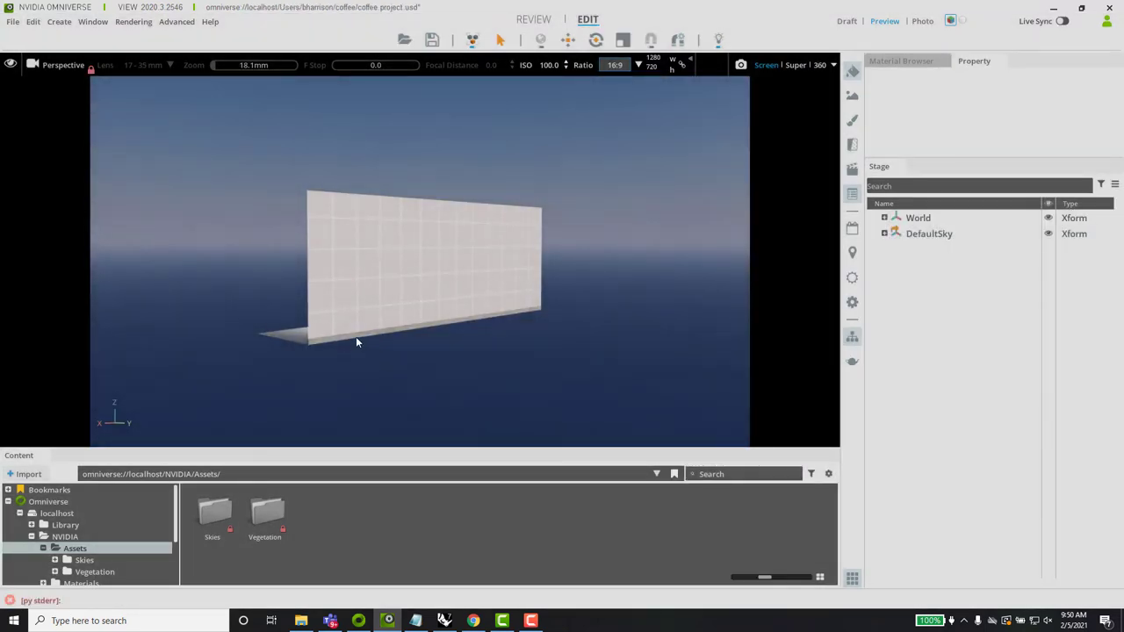
- Orbit and zoom around the coffee project scene to inspect the counter and machine
alt+drag(308, 330, 721, 364)
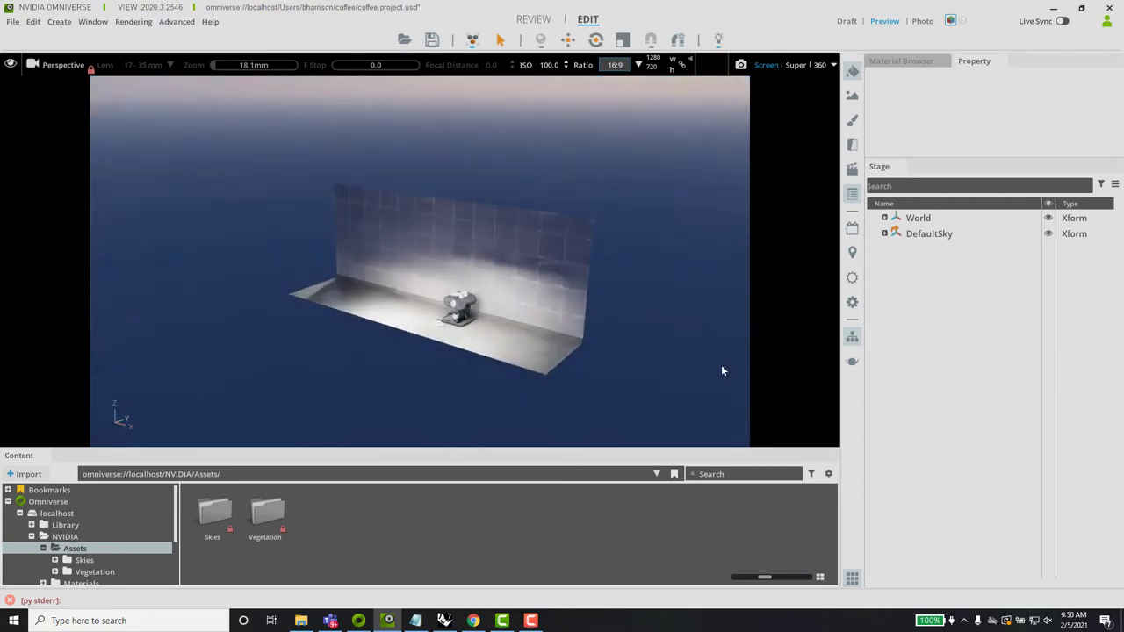
scroll(492, 324, up, 3)
scroll(491, 316, up, 3)
alt+drag(489, 308, 208, 88)
scroll(360, 221, up, 3)
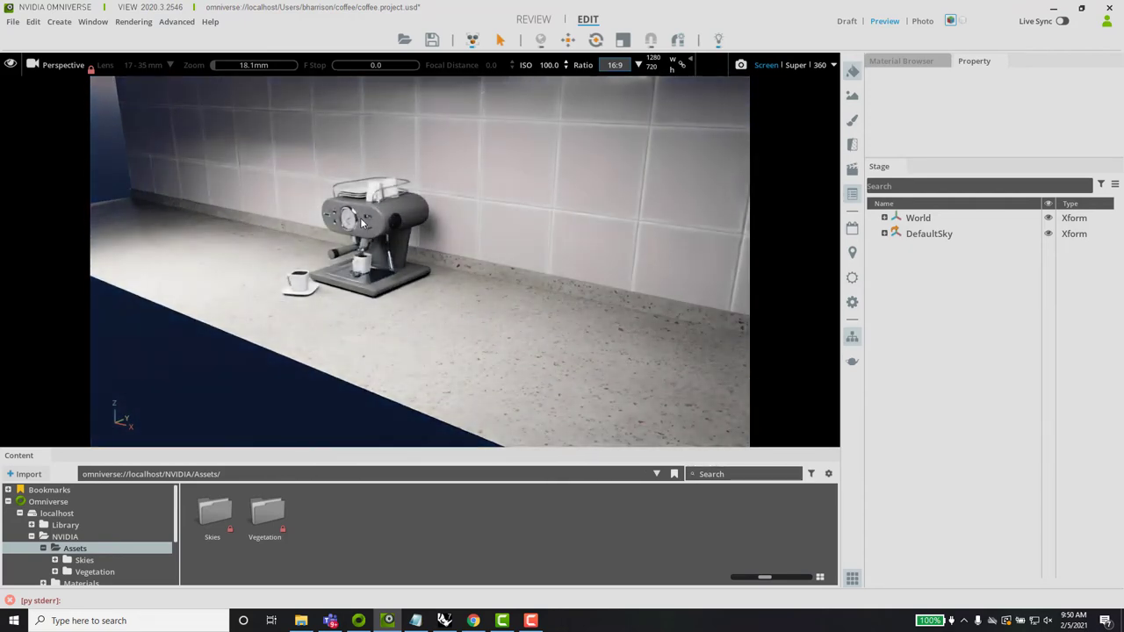
scroll(360, 218, up, 5)
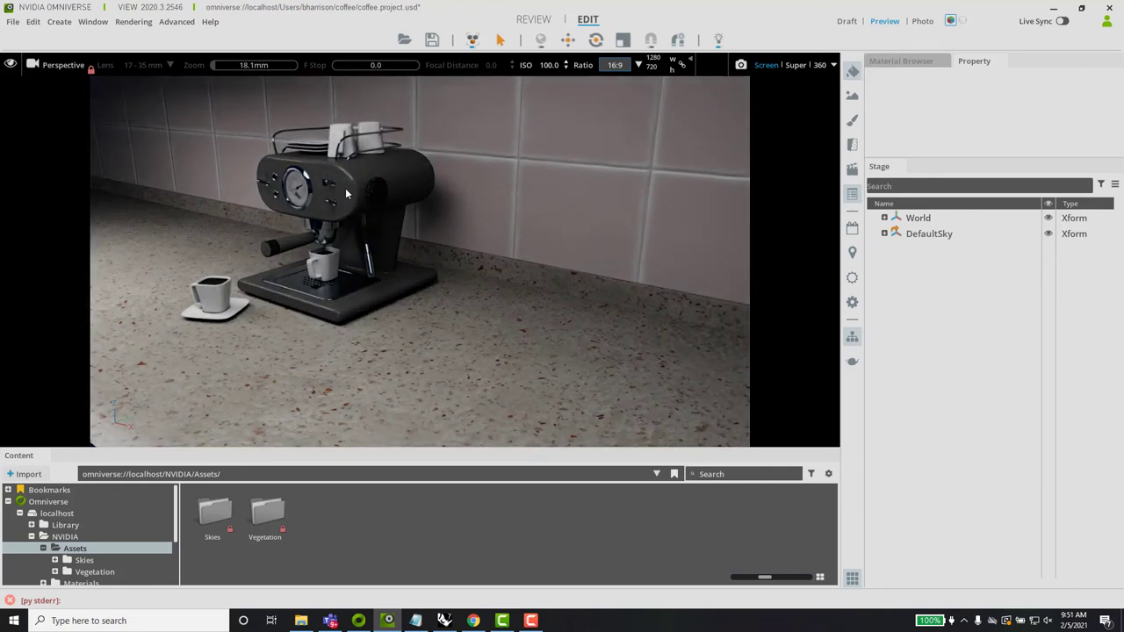
alt+drag(298, 237, 275, 301)
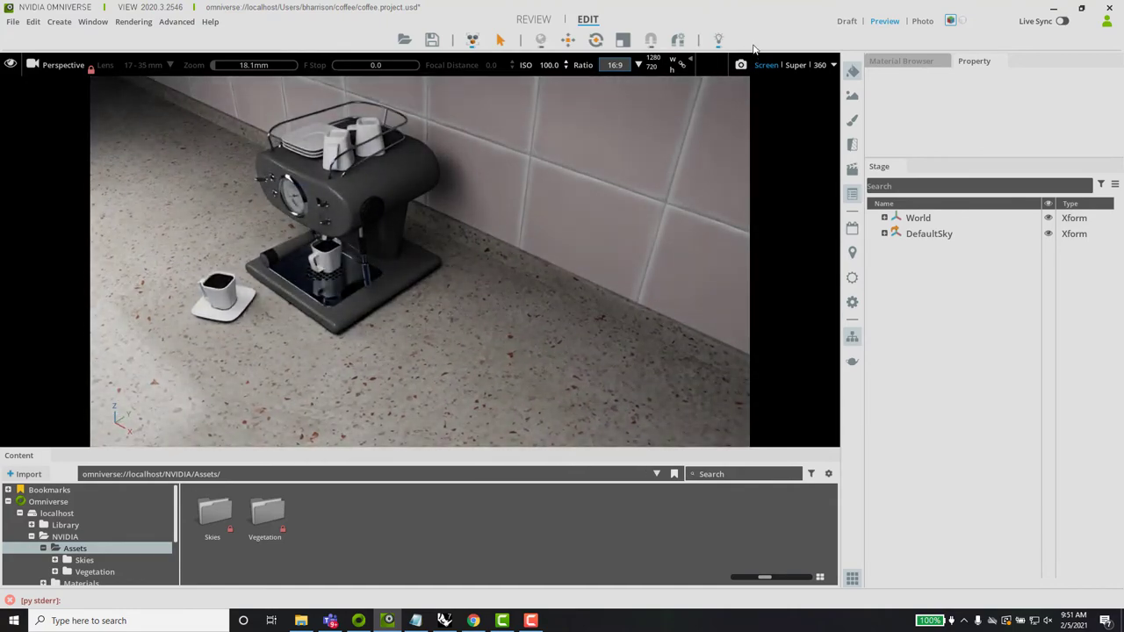
- Compare Draft and Preview render quality, then return to Rhino
click(845, 21)
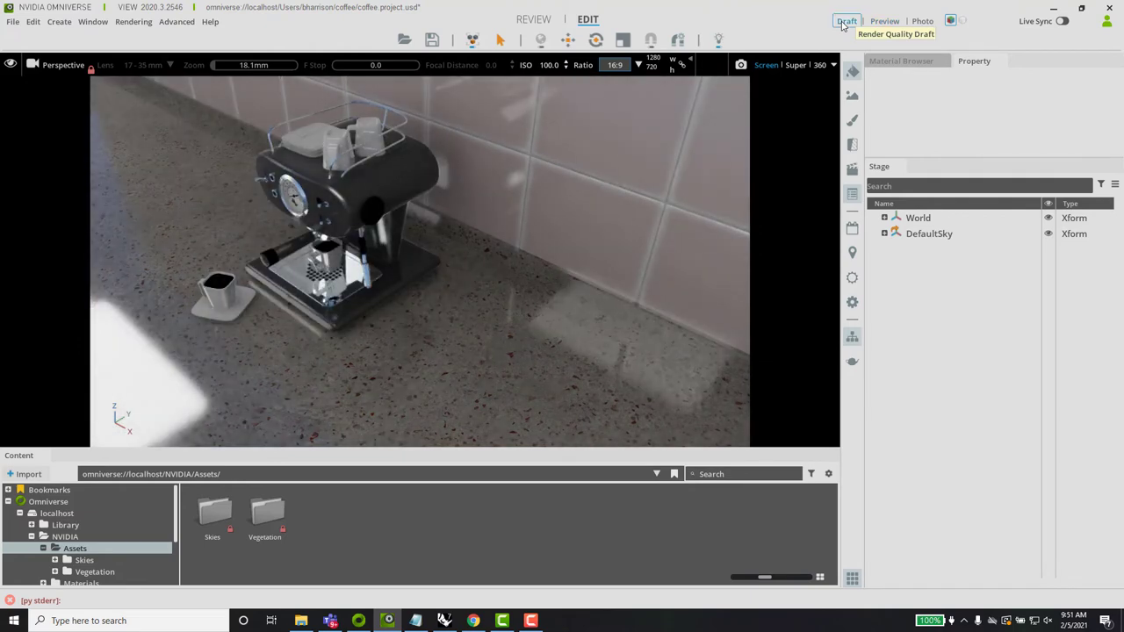
click(885, 21)
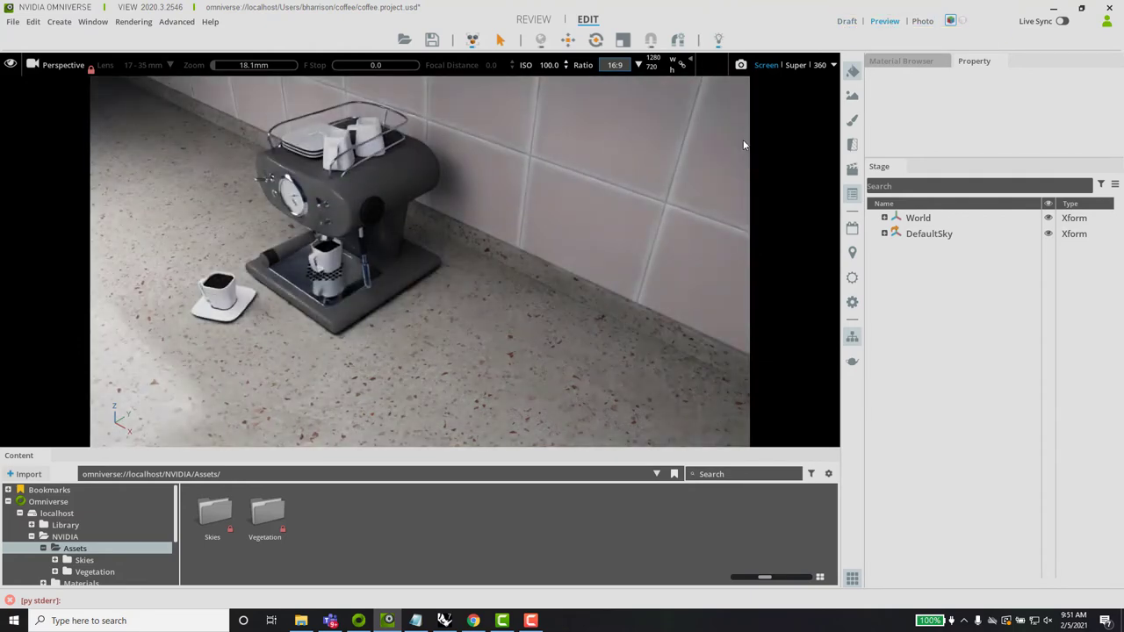
click(447, 623)
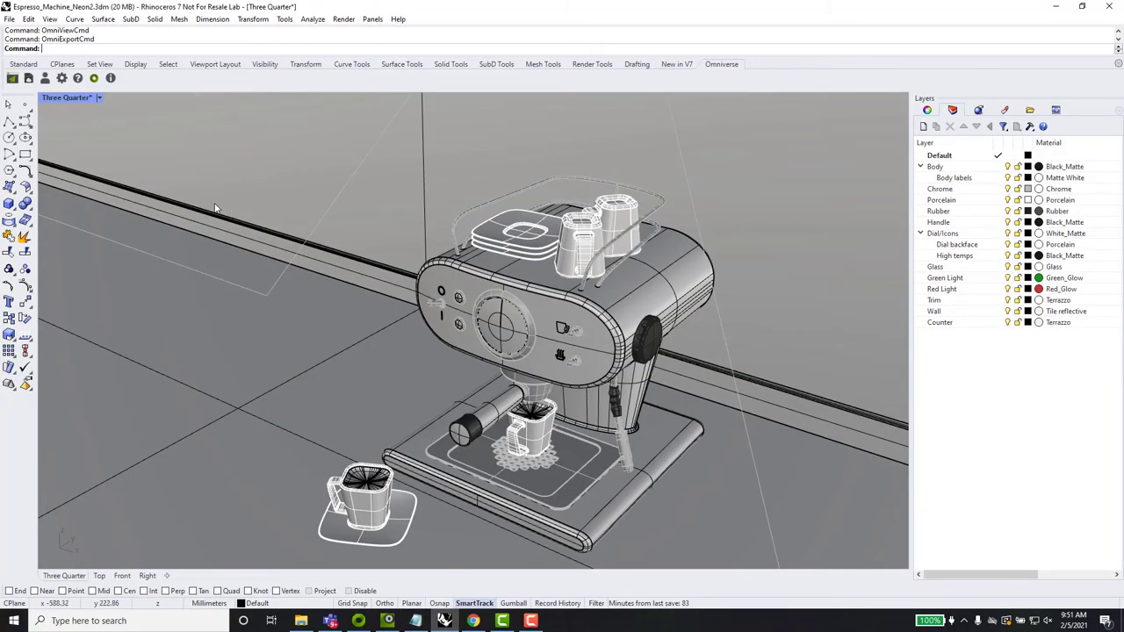
click(45, 78)
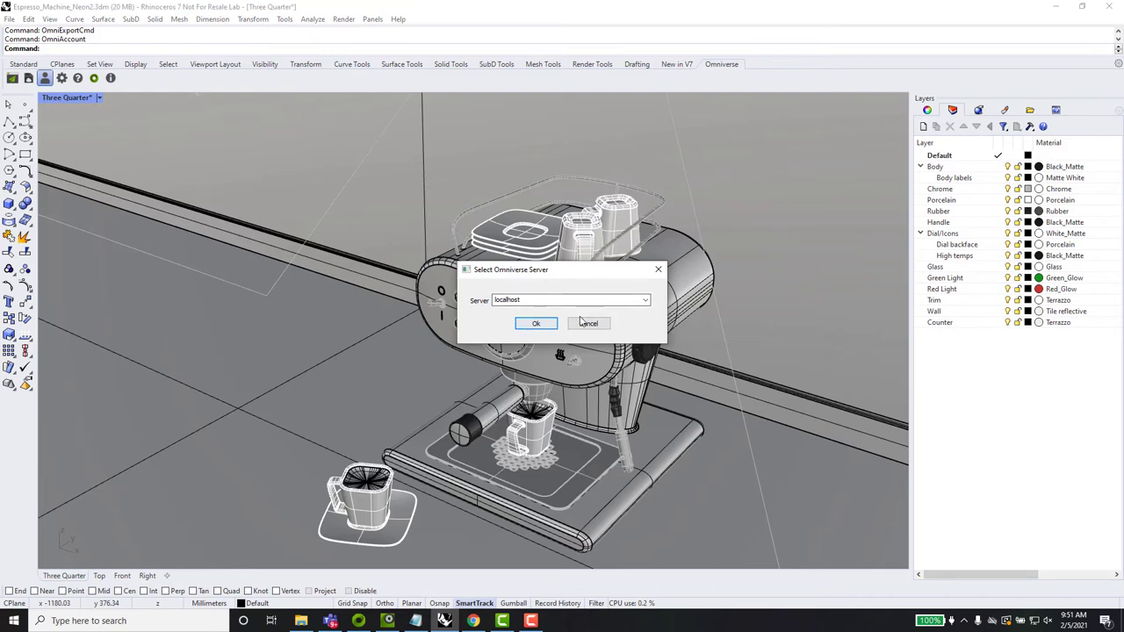
click(587, 324)
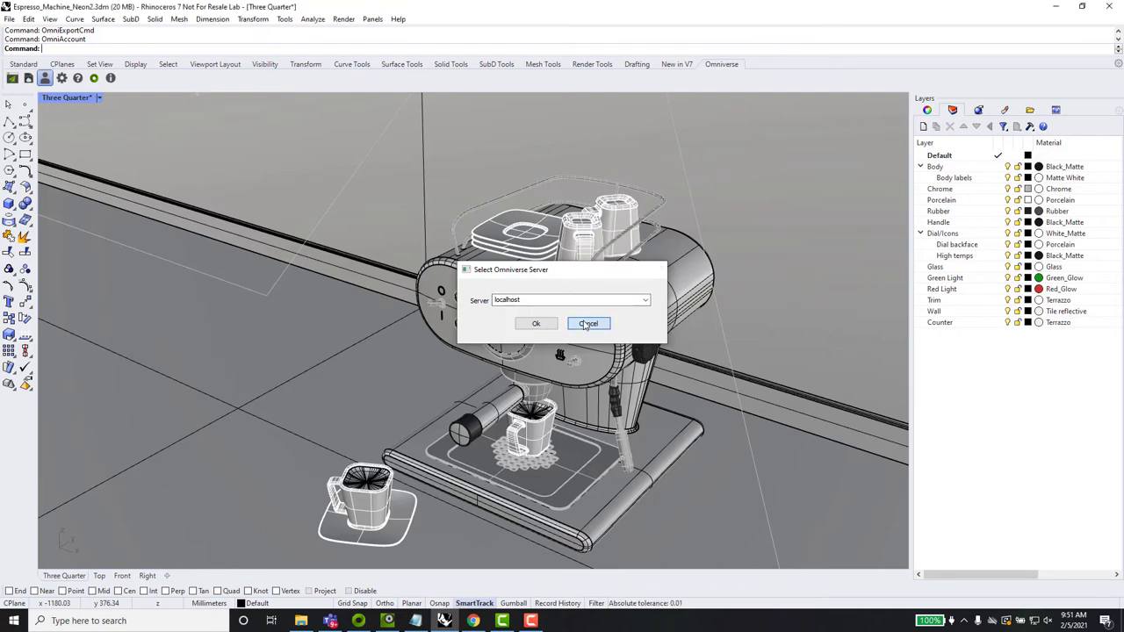
click(62, 78)
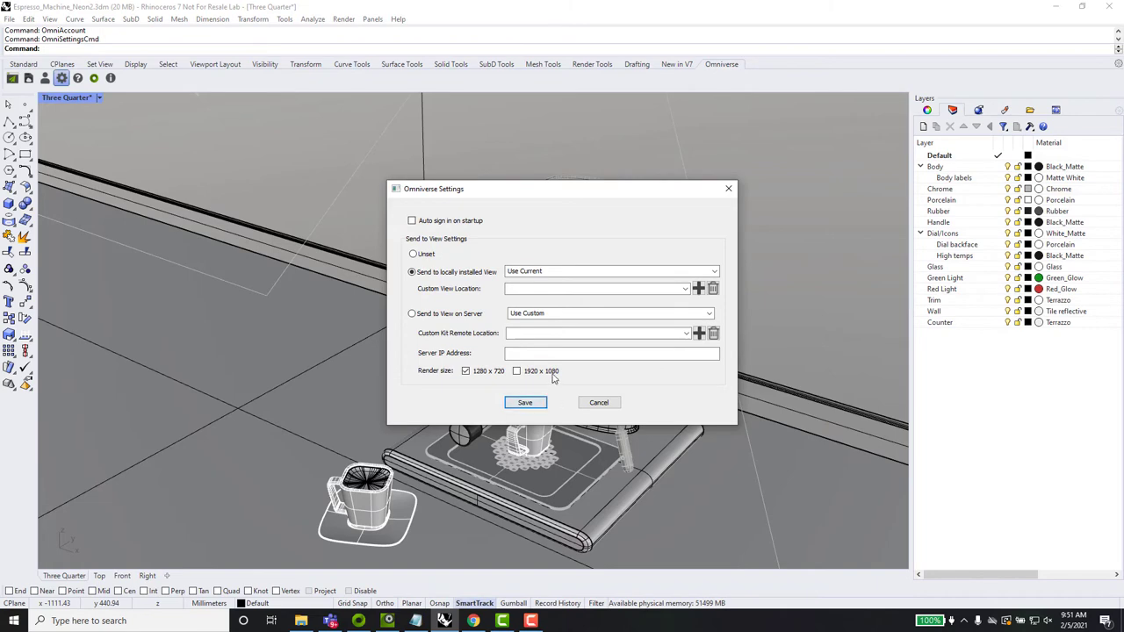
click(592, 405)
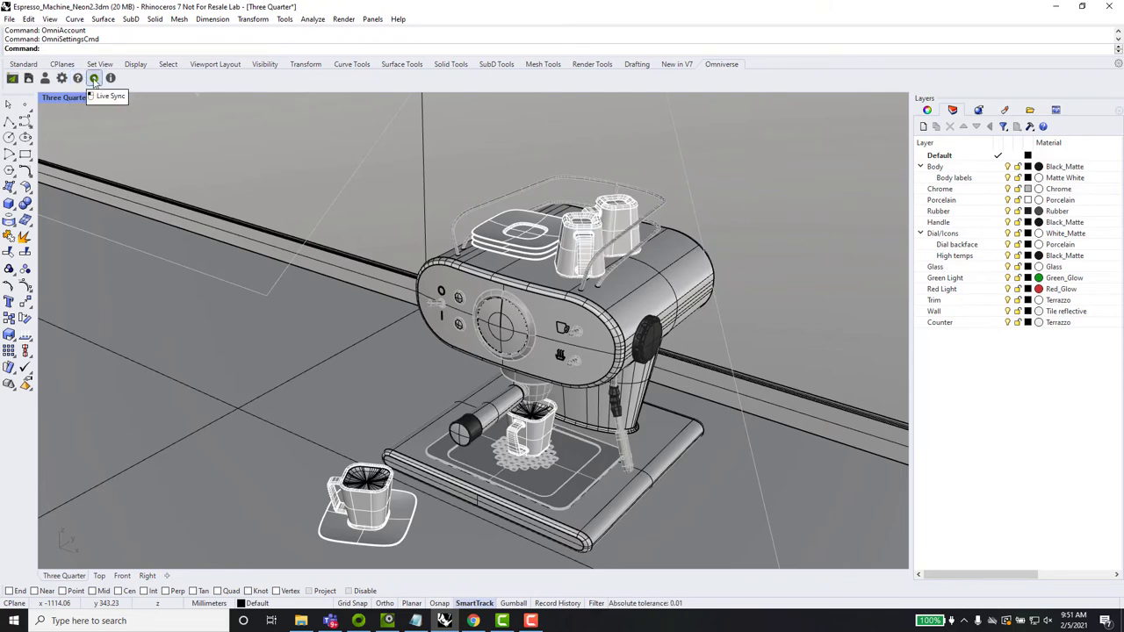
- Reset and pan the Rhino view, selecting the wall surface behind the machine
scroll(453, 308, up, 5)
key(Home)
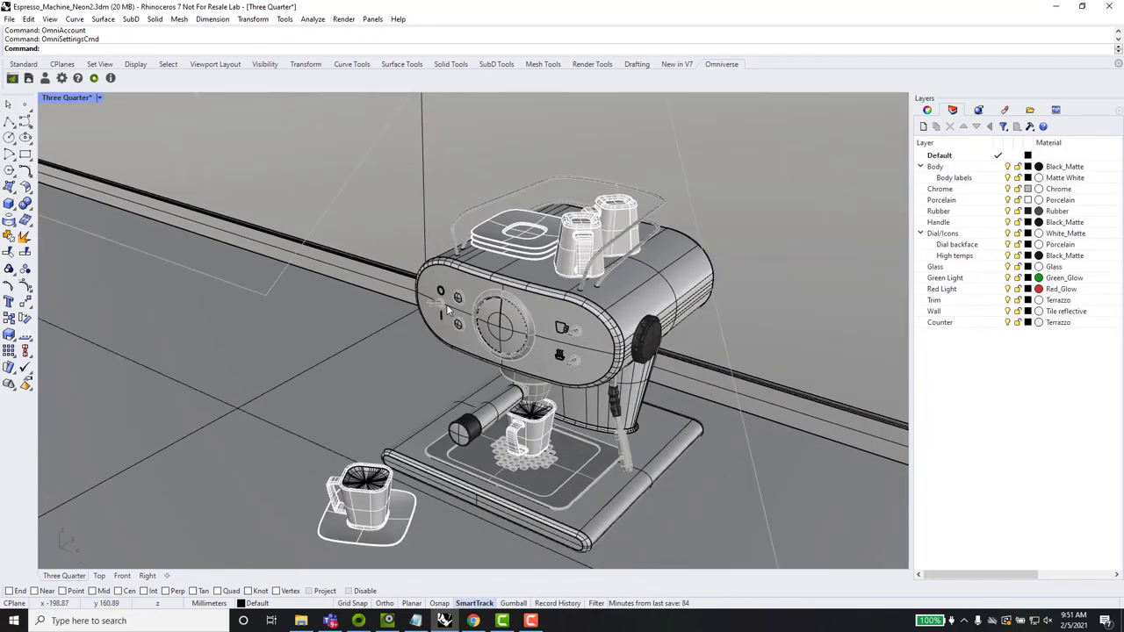
middle_click(446, 304)
click(381, 241)
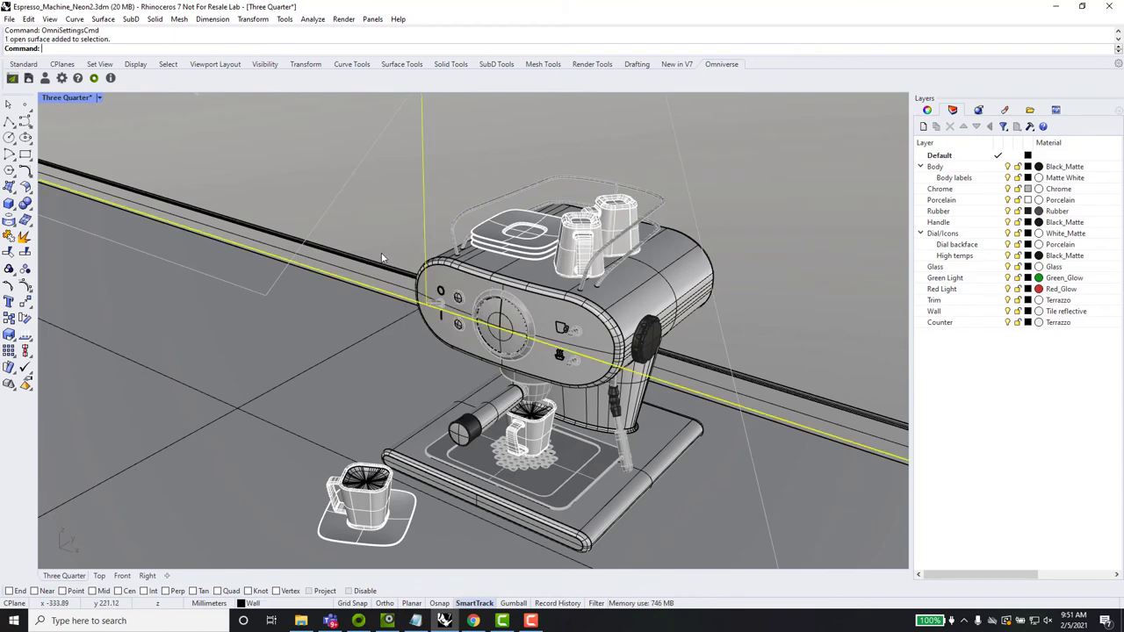
middle_click(385, 255)
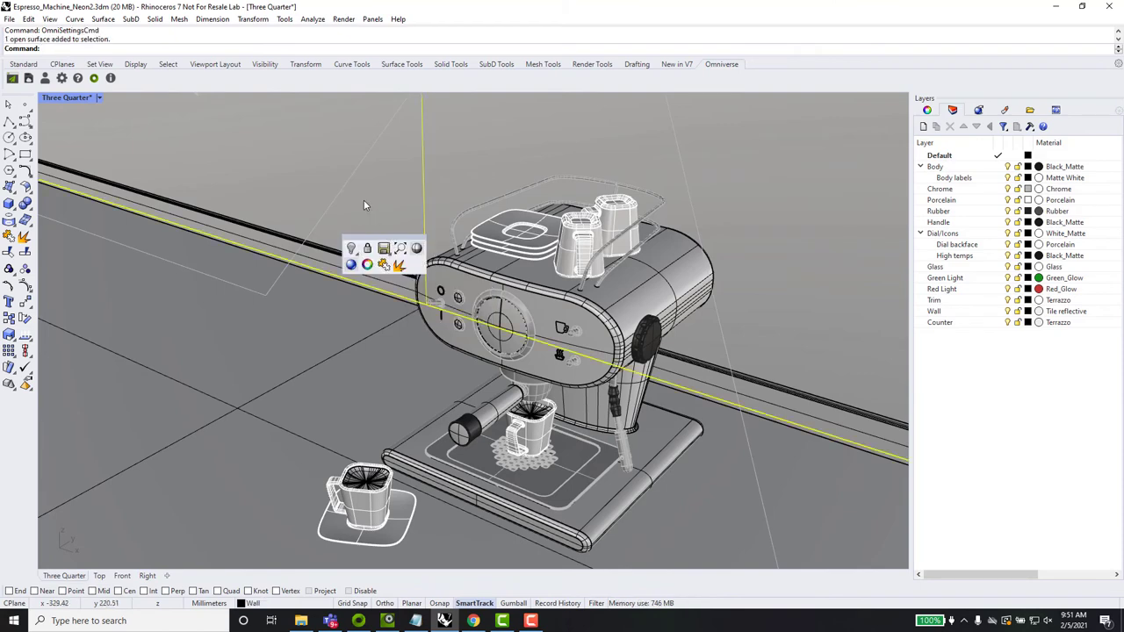
shift+right_drag(371, 219, 309, 152)
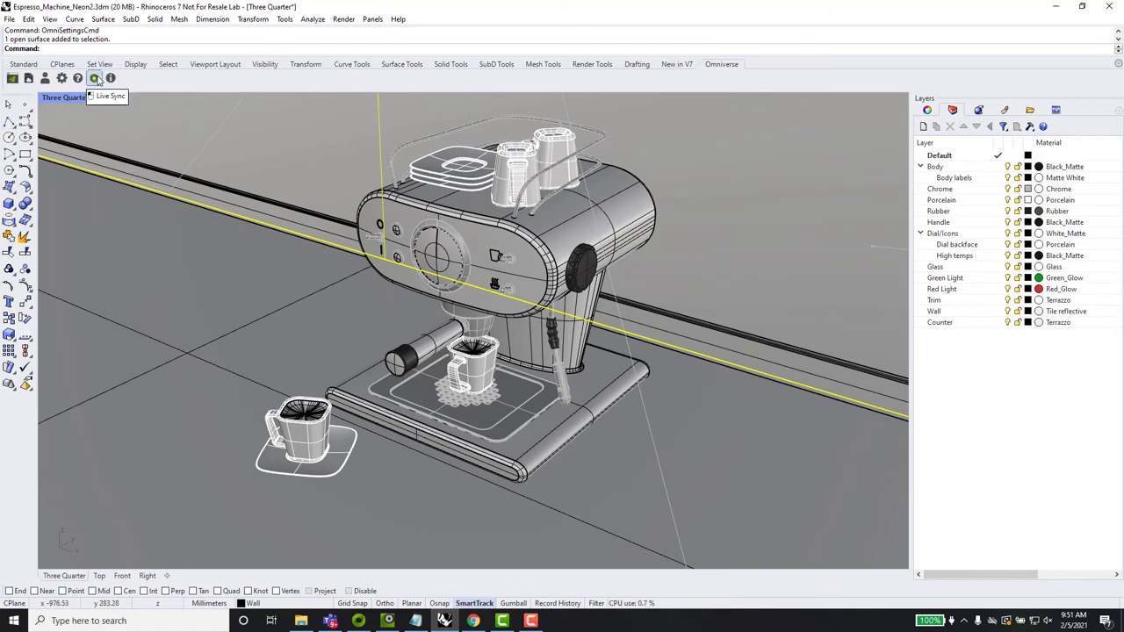
- Open the Omniverse Live Sync settings, move them aside, and switch to Omniverse View
click(95, 79)
drag(119, 37, 164, 115)
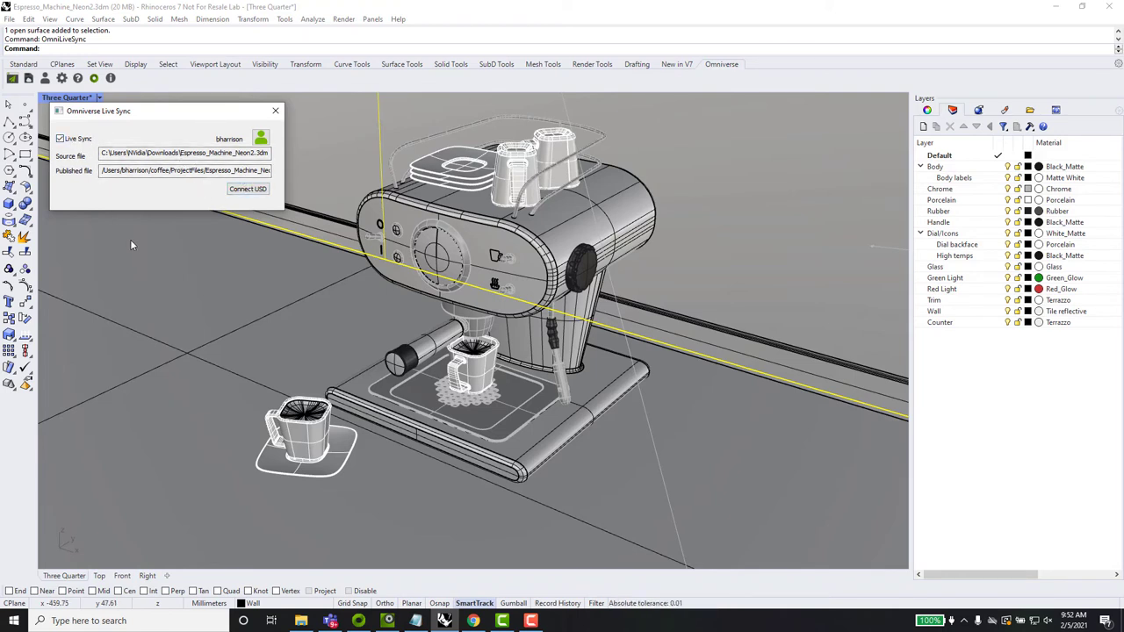
click(384, 621)
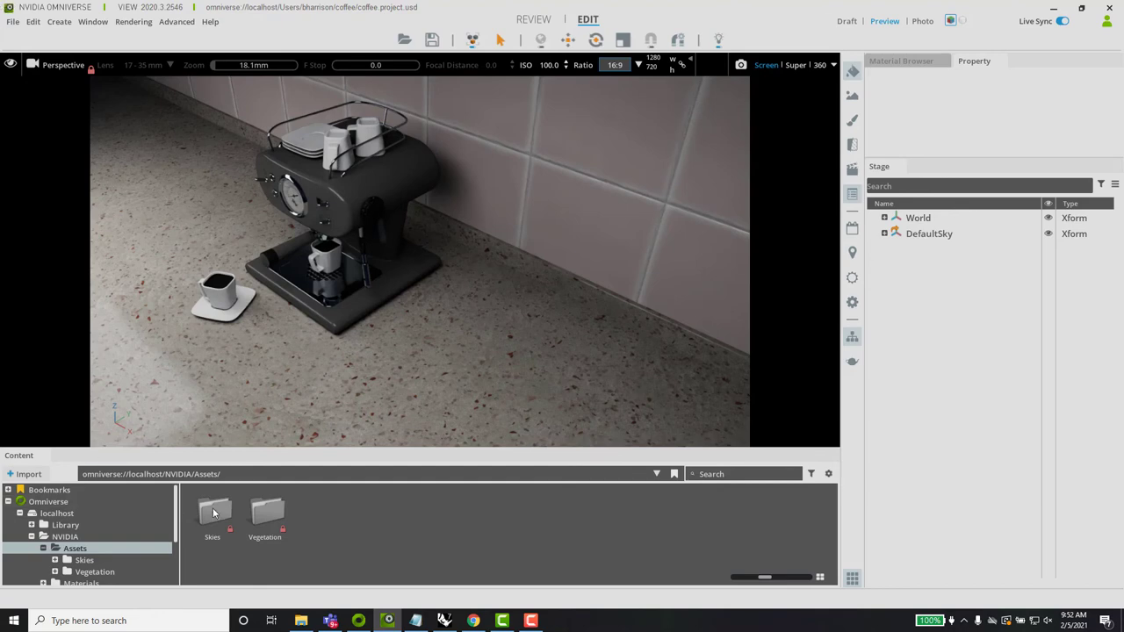
- Restore and shrink the Rhino window over the render, moving the Live Sync settings to the right
click(445, 621)
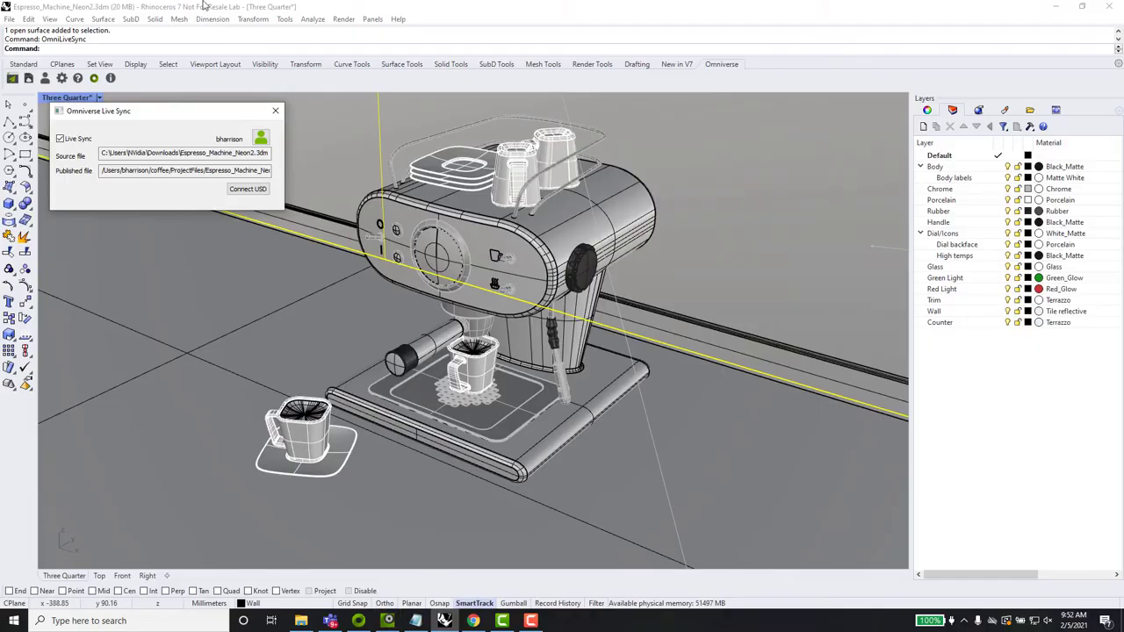
double_click(19, 7)
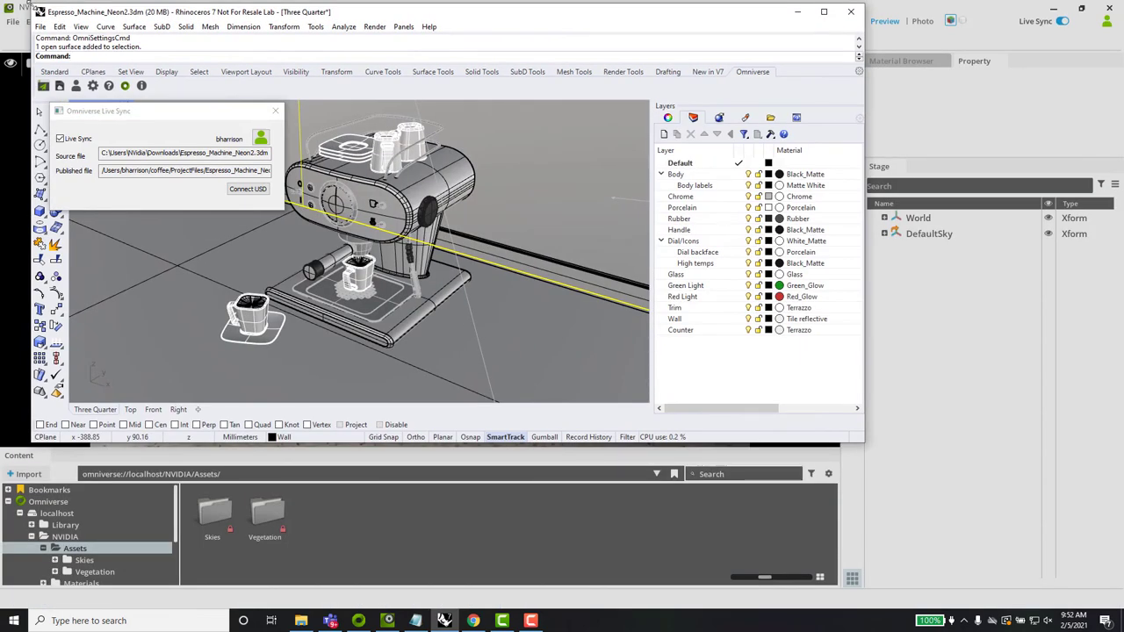
drag(31, 6, 123, 100)
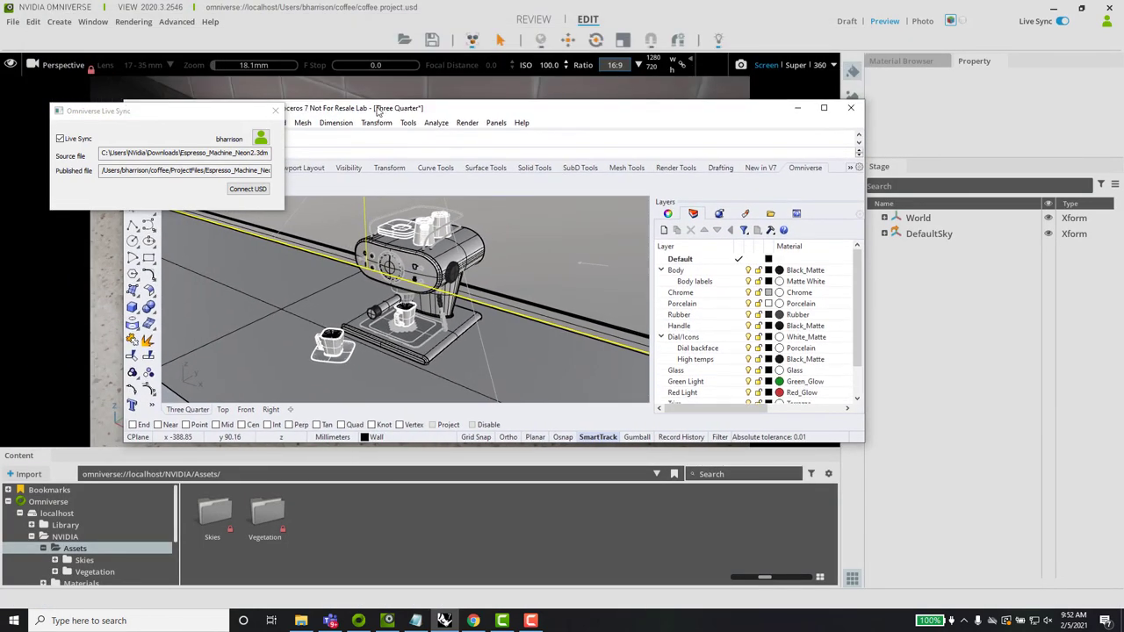
drag(377, 110, 617, 281)
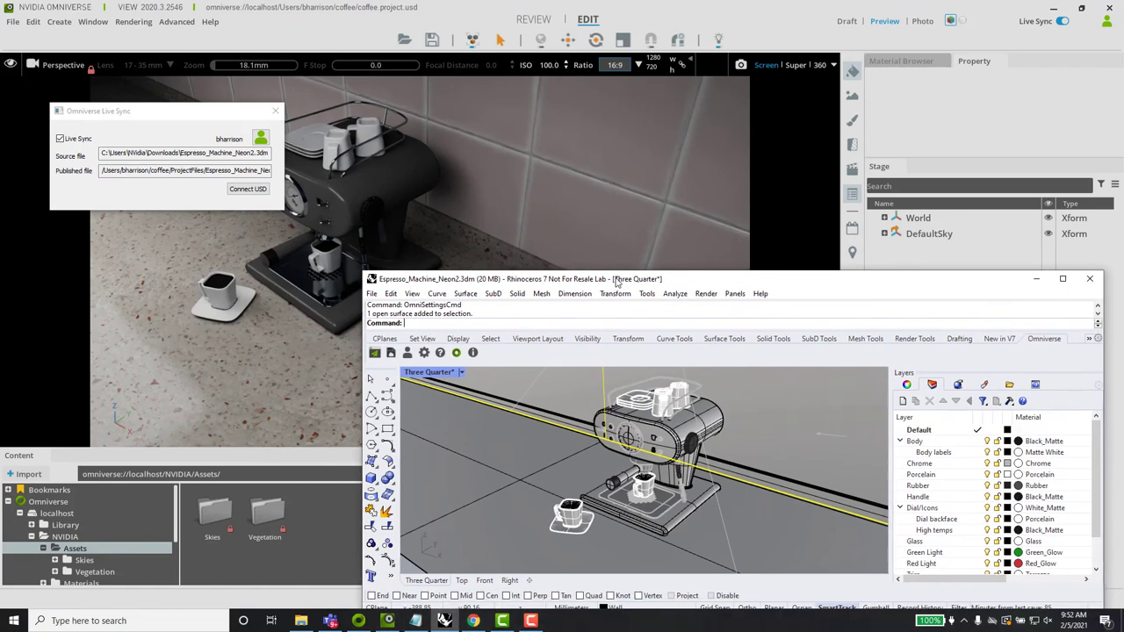
drag(160, 114, 913, 152)
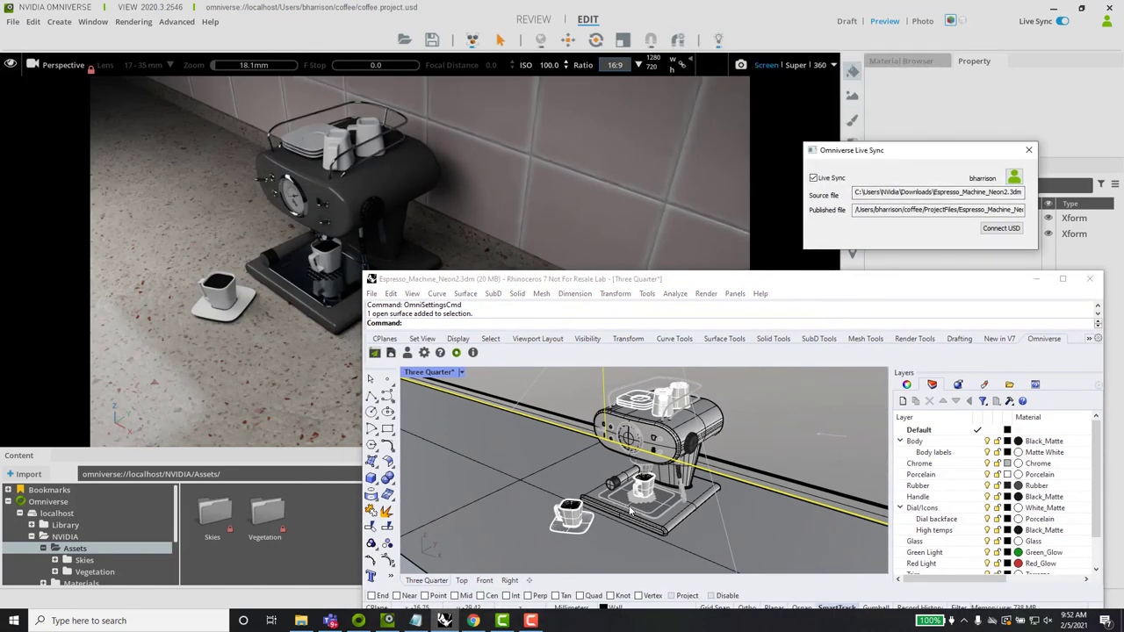
- Move the cup and saucer back toward the wall and set Omniverse to Draft quality
scroll(585, 523, up, 3)
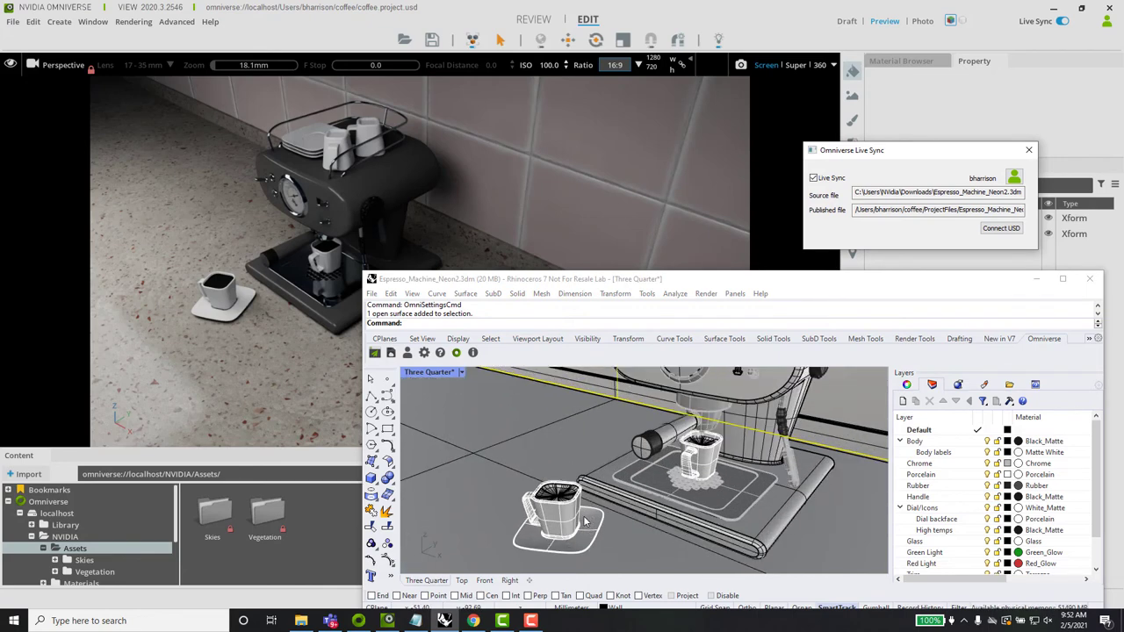
click(554, 499)
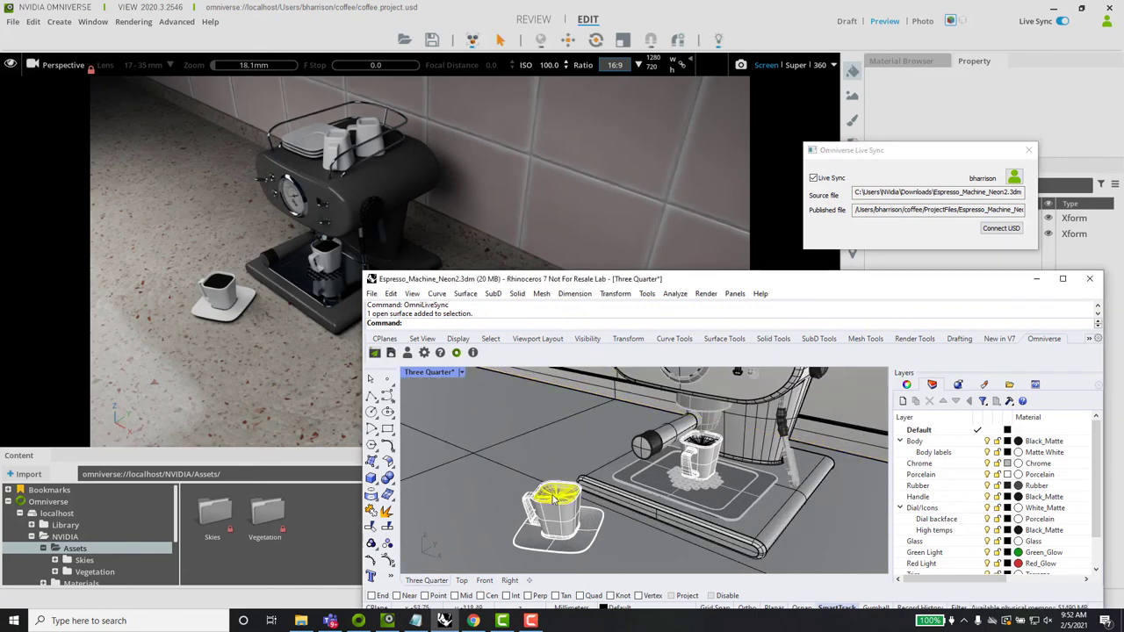
shift+click(555, 518)
shift+click(559, 552)
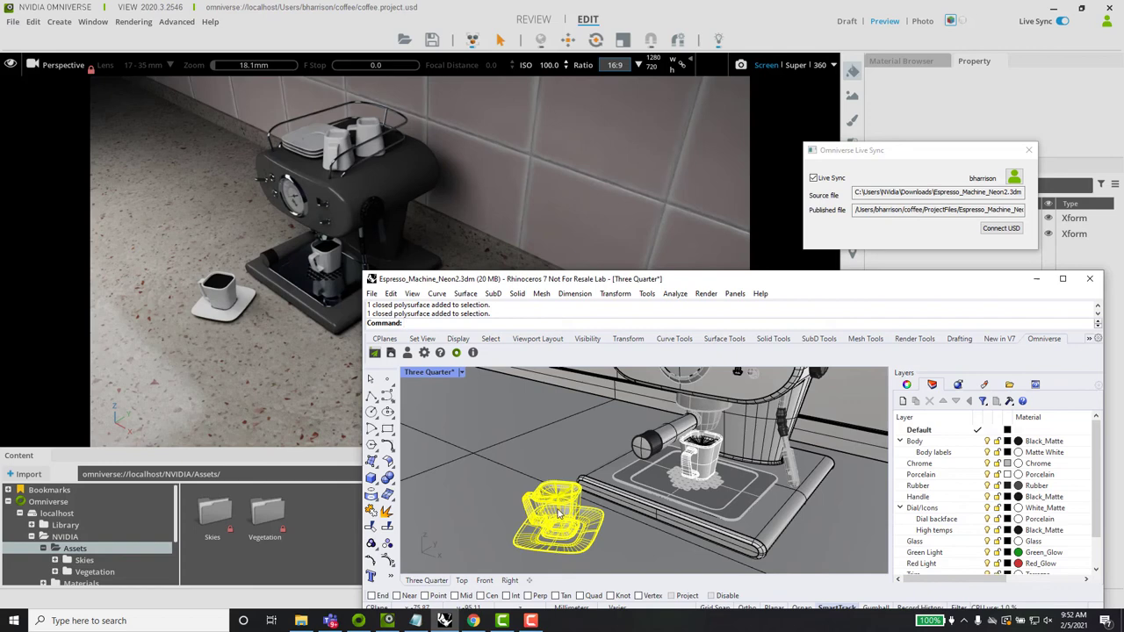
drag(558, 513, 482, 430)
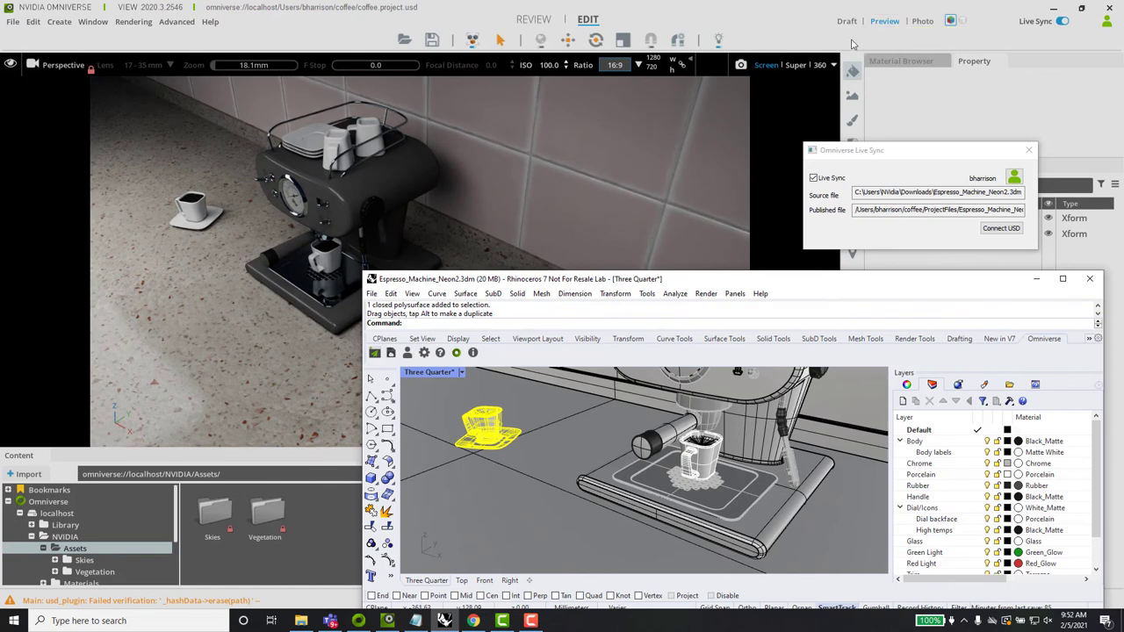
click(846, 21)
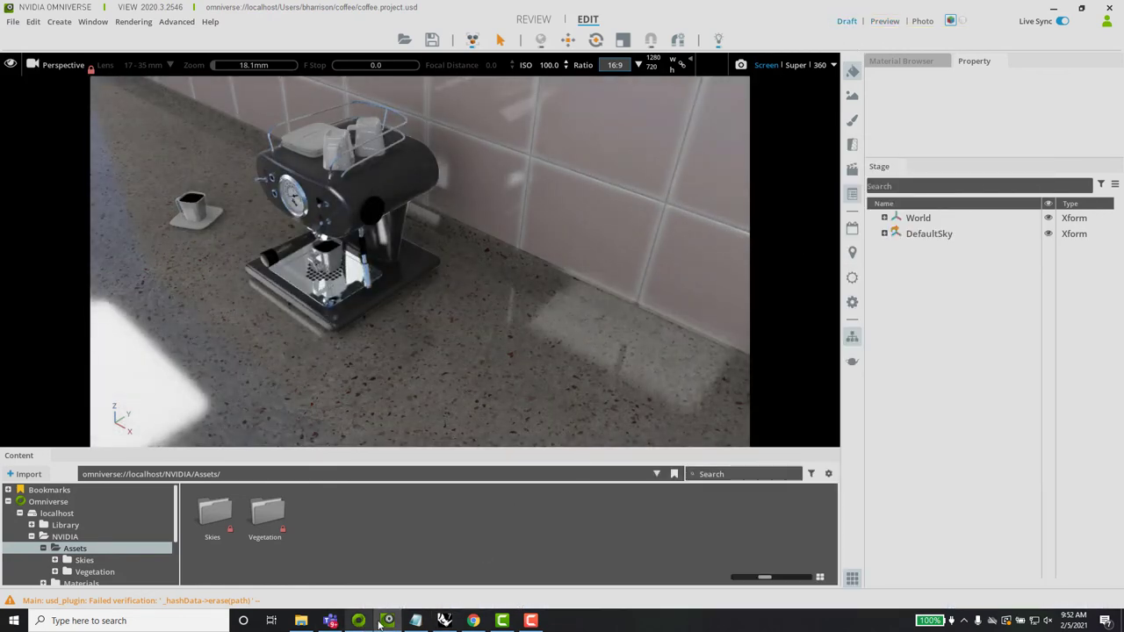
- Move the cup forward toward the counter edge, then select the espresso machine body and tray
click(444, 620)
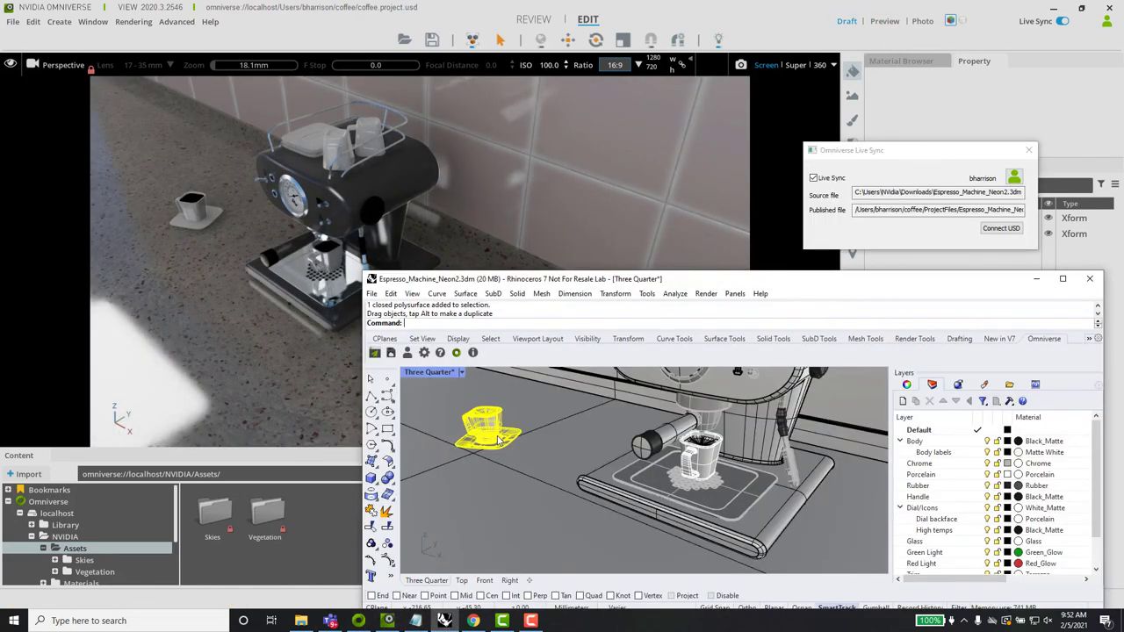
drag(503, 439, 569, 544)
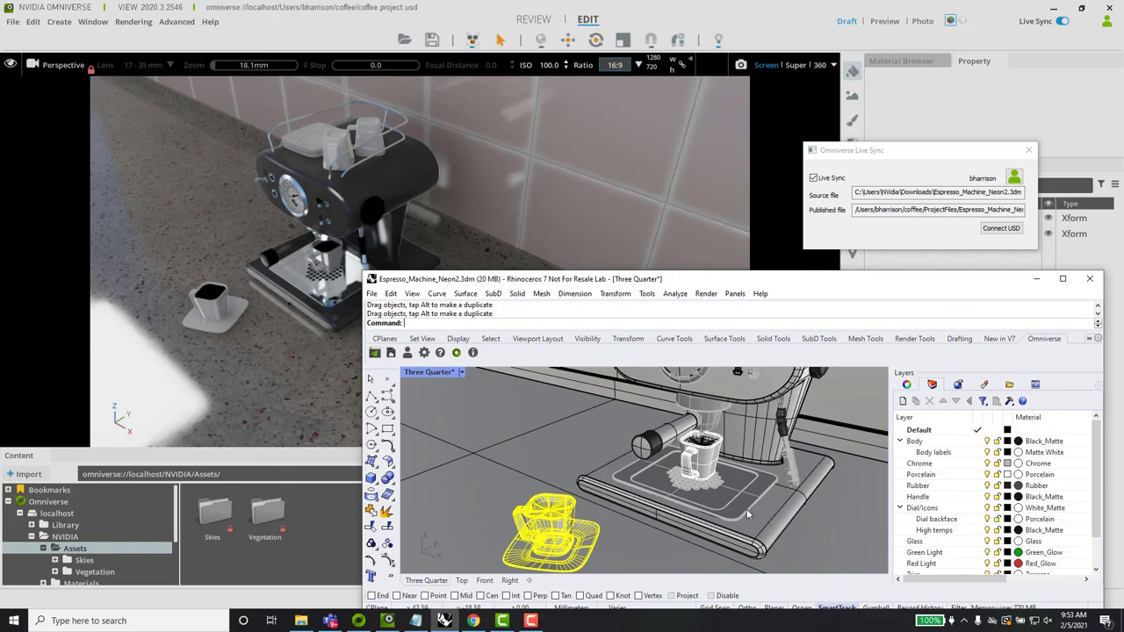
click(630, 478)
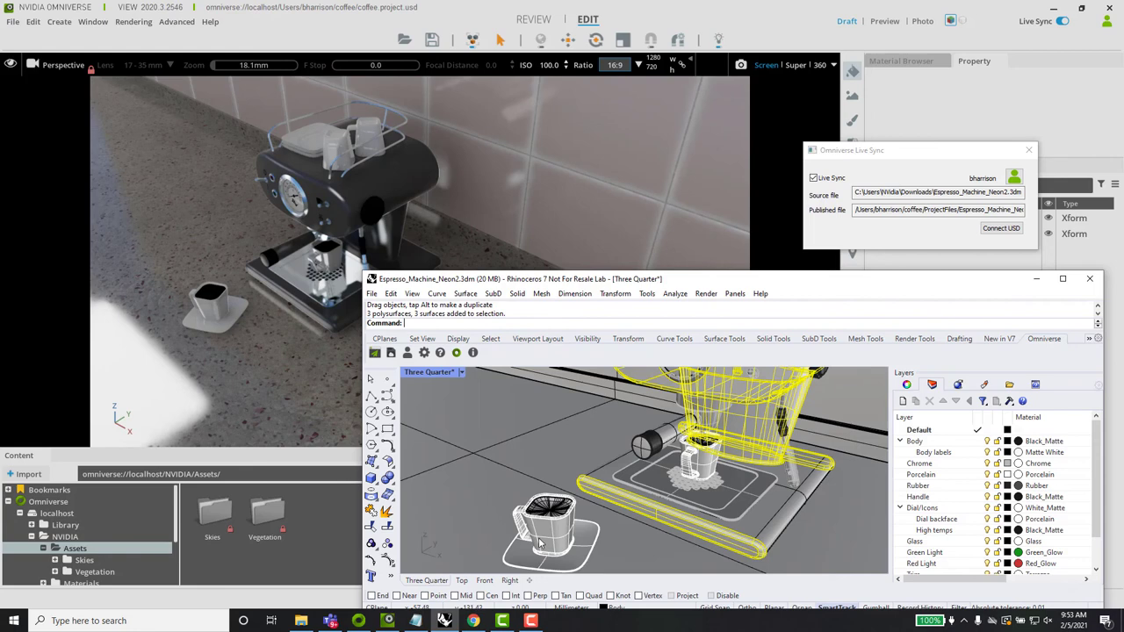
click(250, 233)
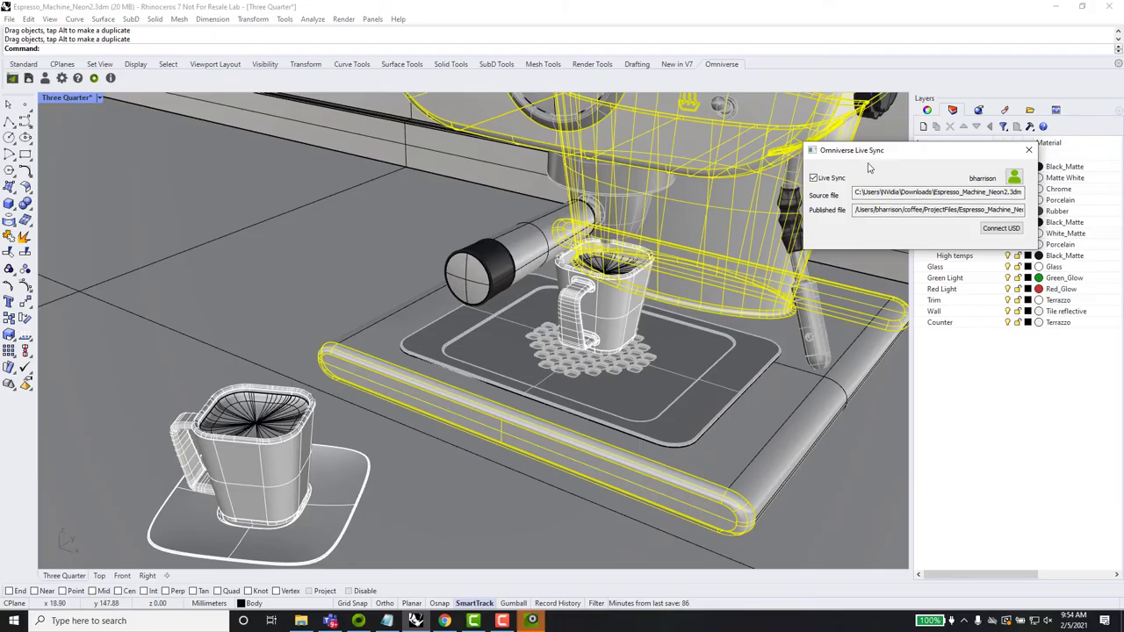
- Minimize Omniverse View, then uncheck Live Sync and close its settings in Rhino
click(1053, 7)
drag(864, 154, 683, 313)
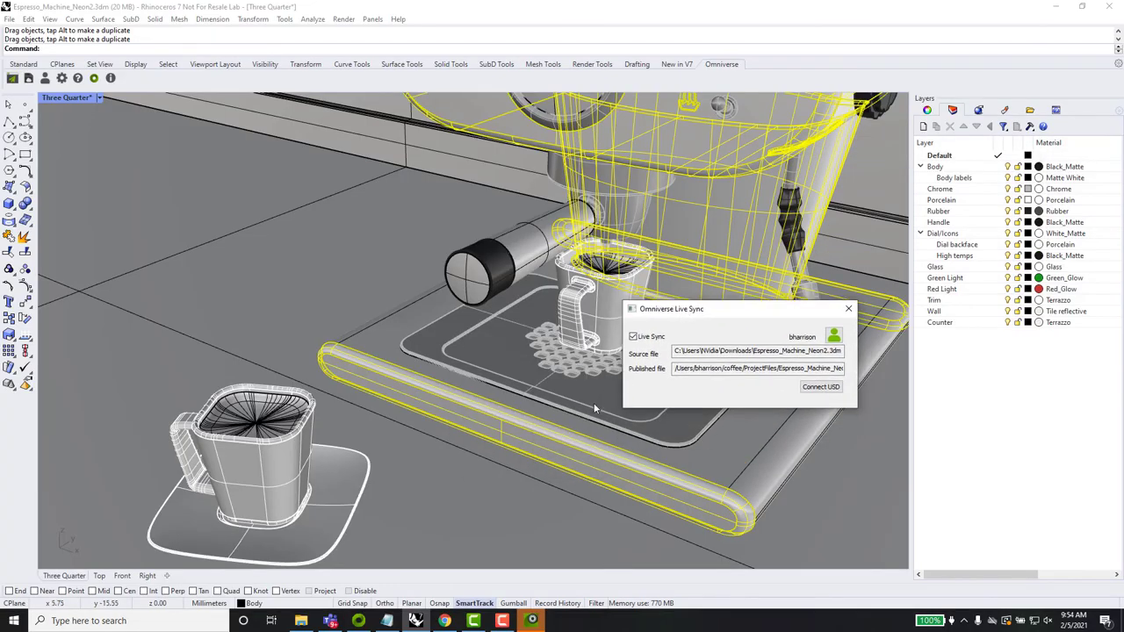
click(633, 337)
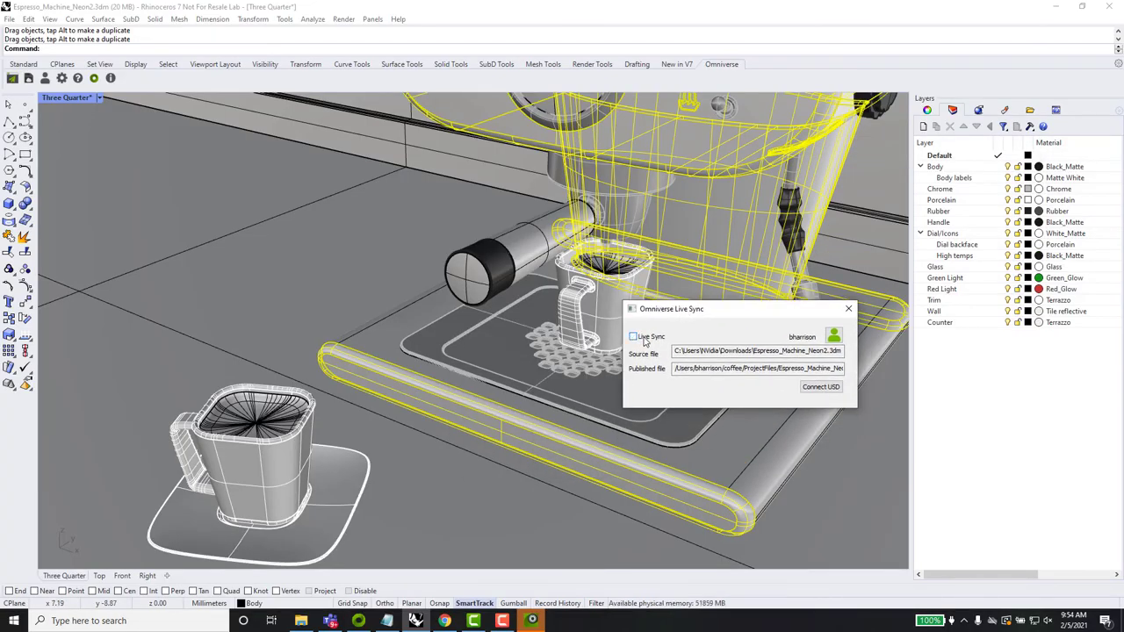
click(848, 308)
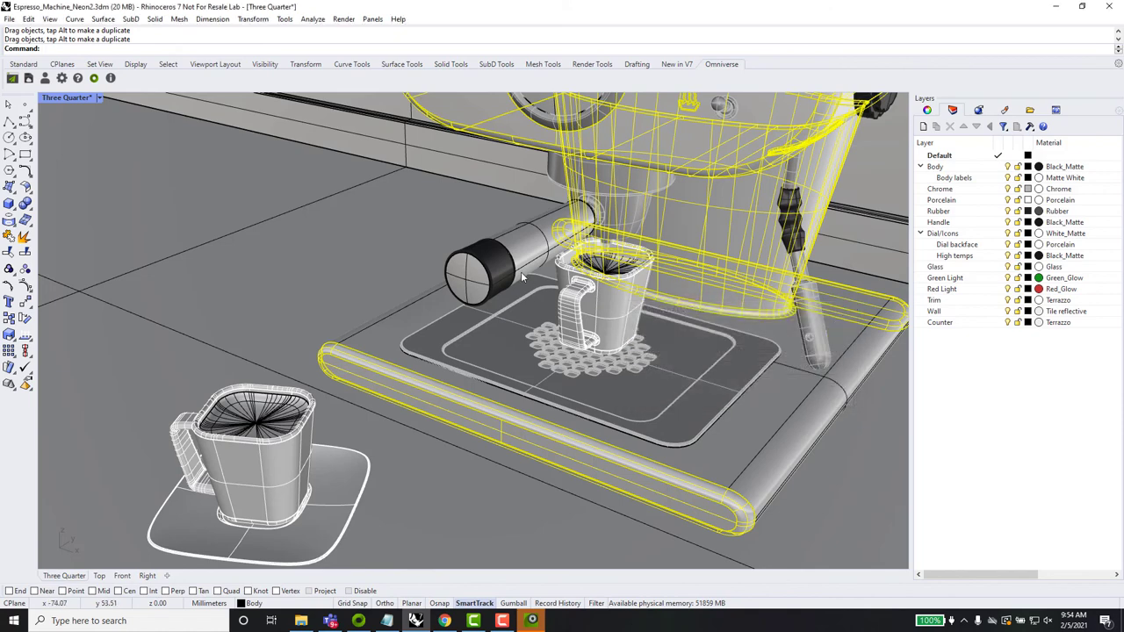
- Select the counter surface and zoom the Rhino view in and out
click(325, 300)
scroll(325, 300, down, 5)
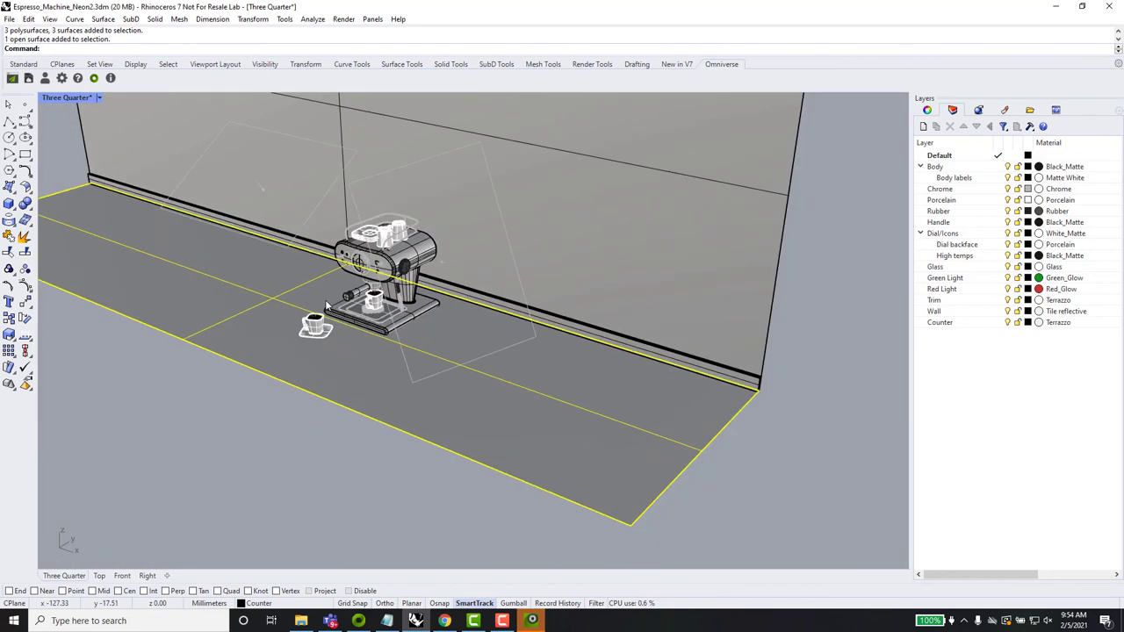
scroll(325, 299, up, 5)
scroll(325, 301, down, 5)
scroll(325, 301, up, 4)
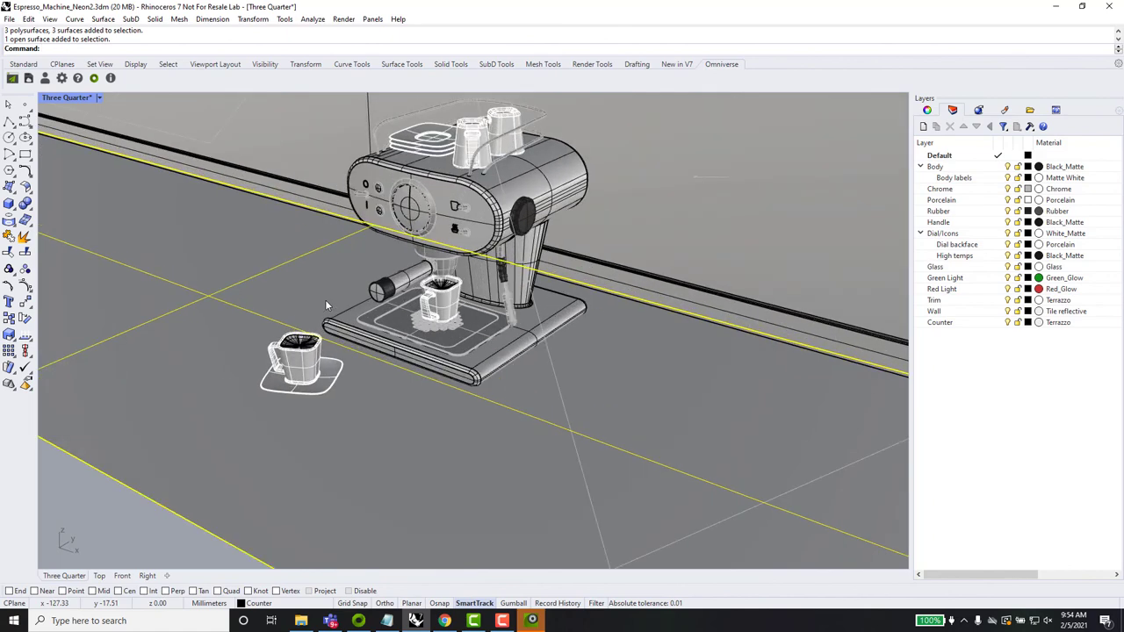